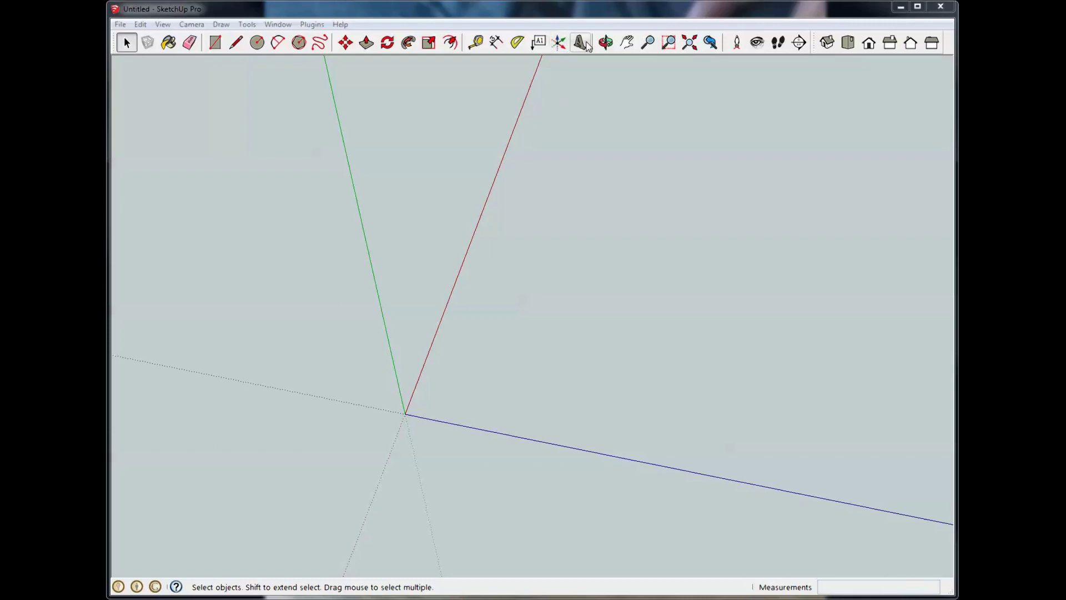
# Step: Enter 'Workshop Addict' as 3D text in Harlow Solid Italic and select the 1" Extruded value
pyautogui.click(580, 42)
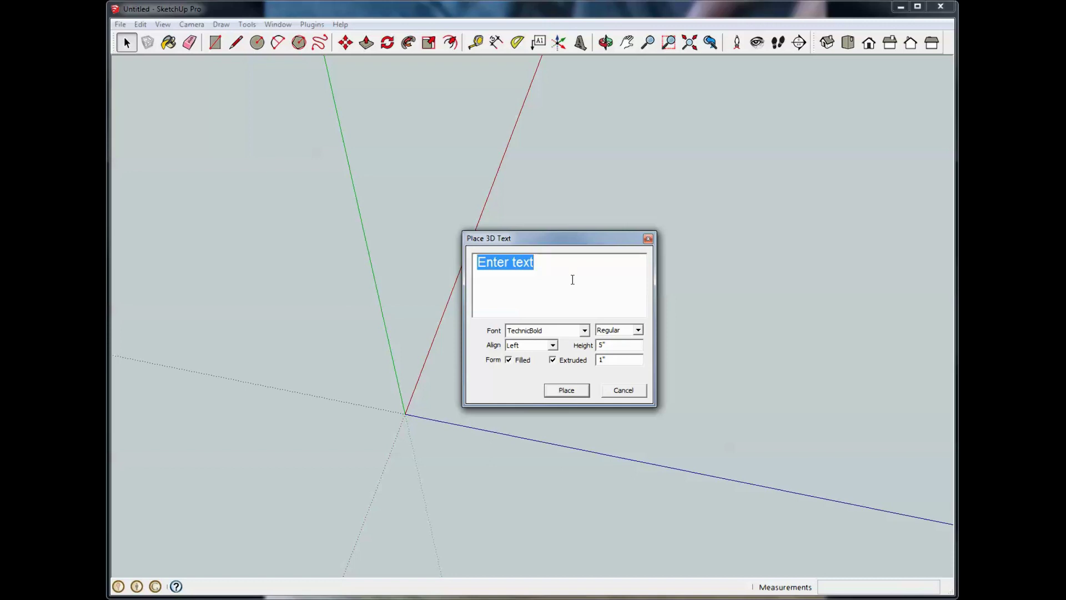
pyautogui.write('Work')
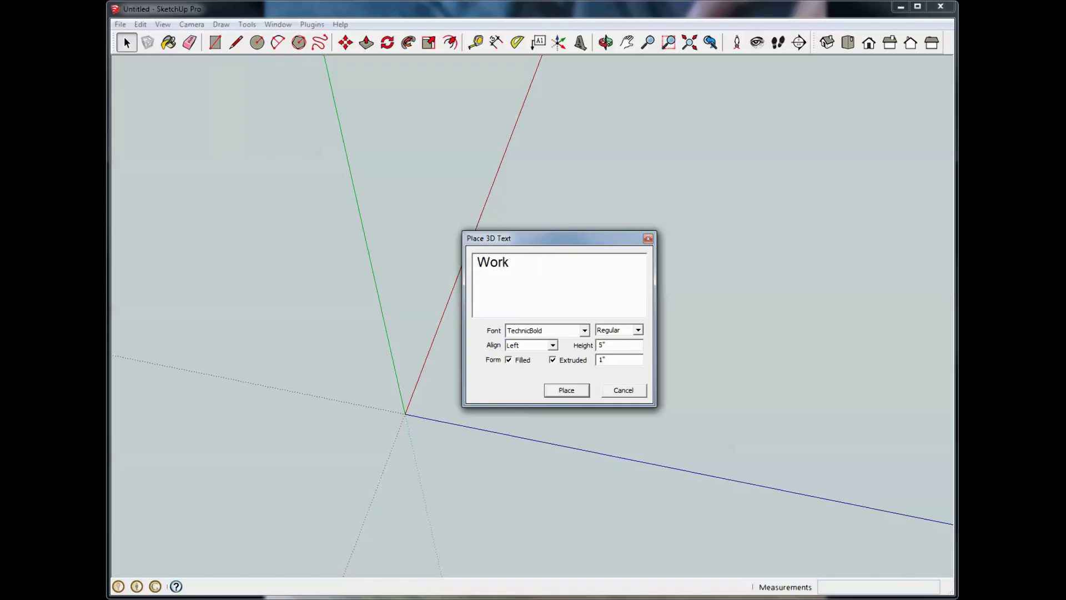
pyautogui.write('shi')
pyautogui.write('p Addict')
pyautogui.click(583, 330)
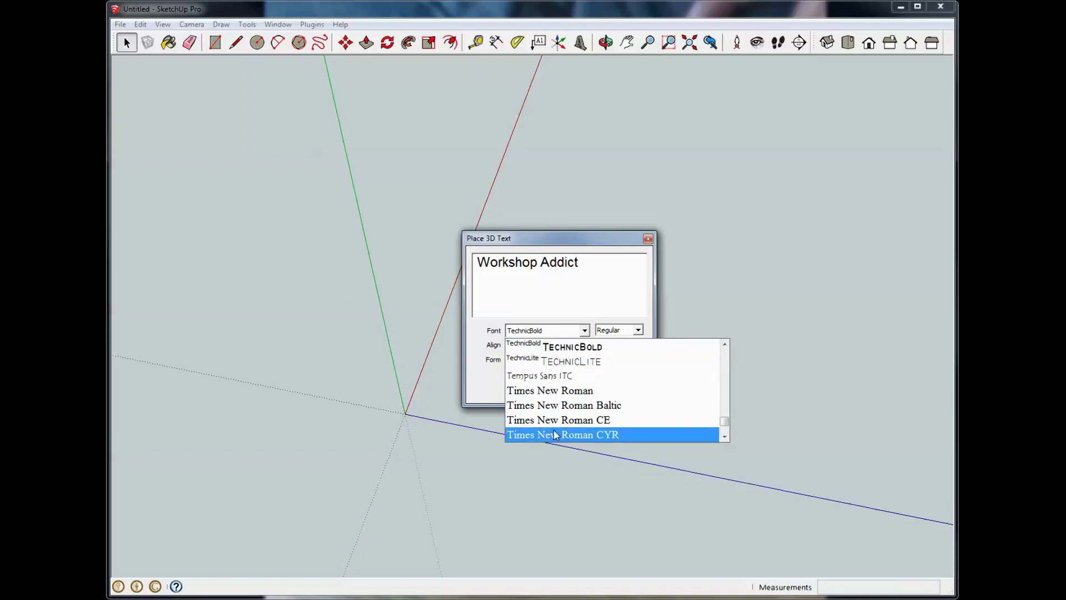
pyautogui.scroll(-8, 555, 422)
pyautogui.scroll(10, 556, 405)
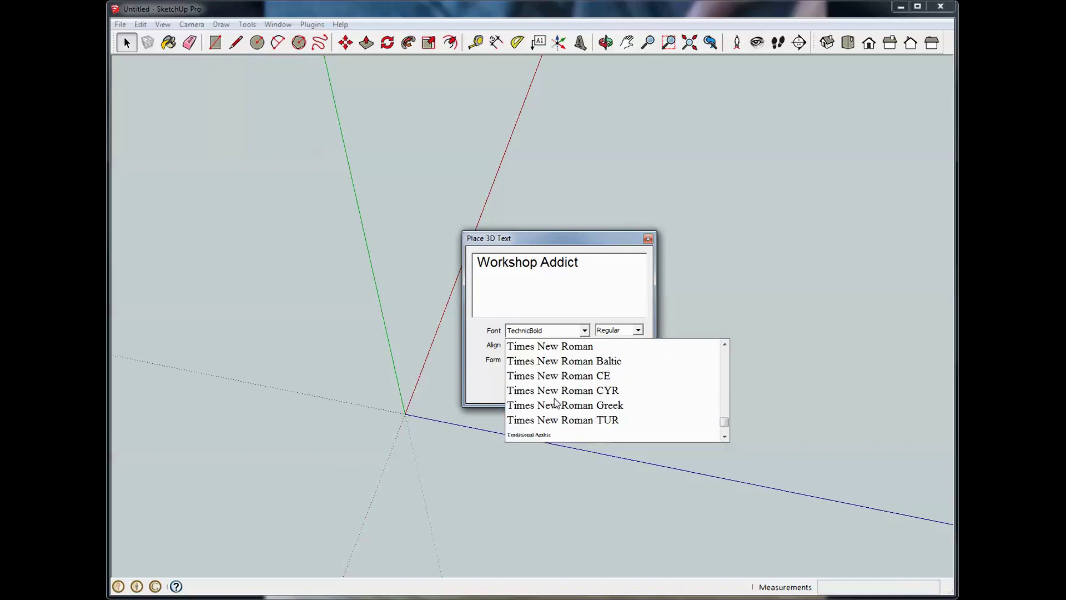
pyautogui.scroll(10, 553, 373)
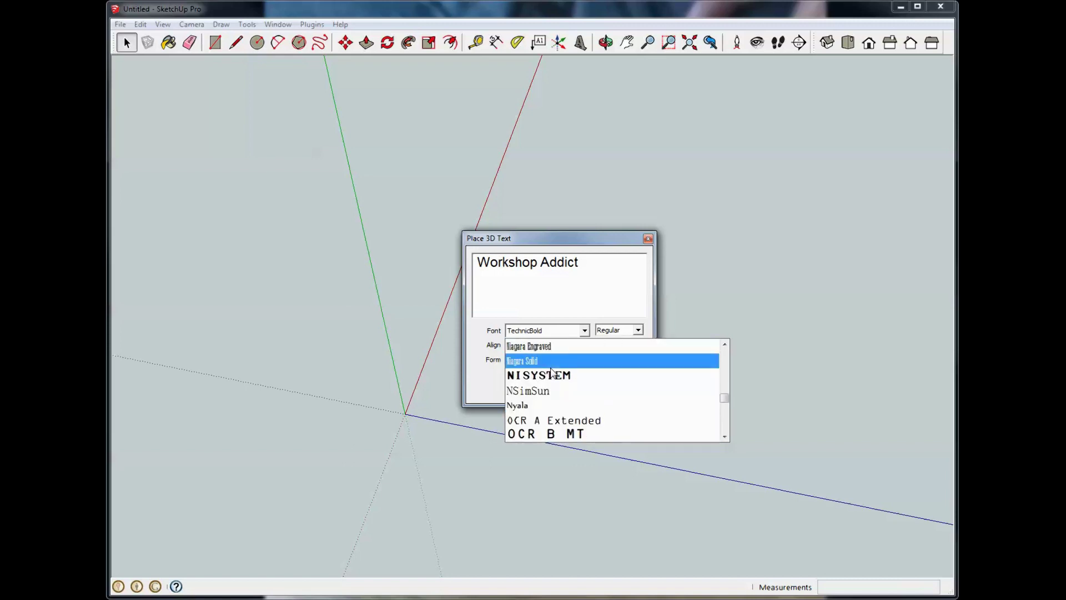
pyautogui.scroll(8, 553, 372)
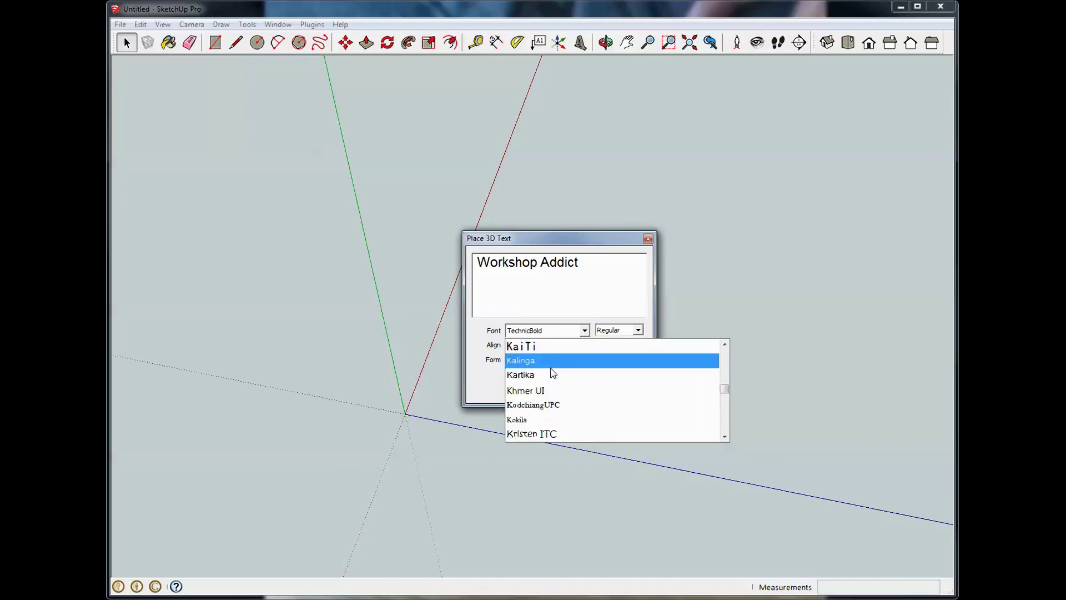
pyautogui.scroll(10, 553, 373)
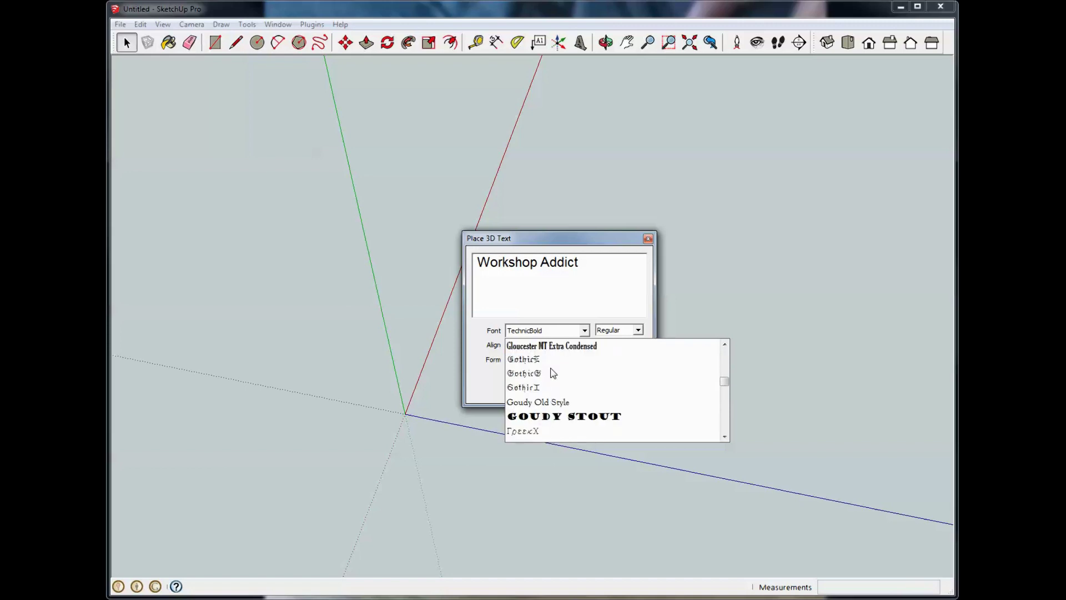
pyautogui.scroll(2, 552, 373)
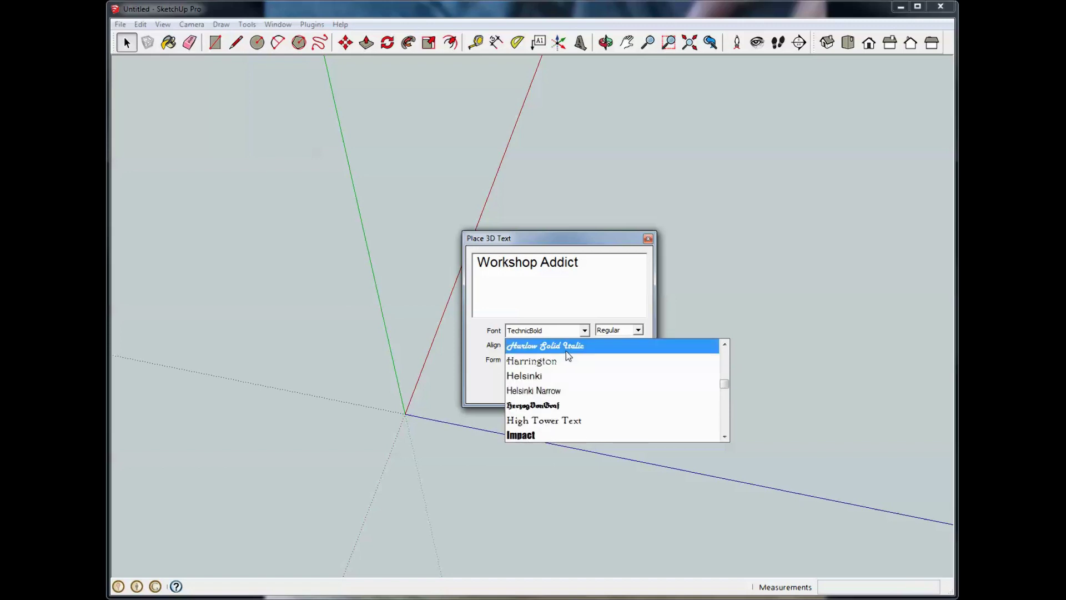
pyautogui.click(565, 350)
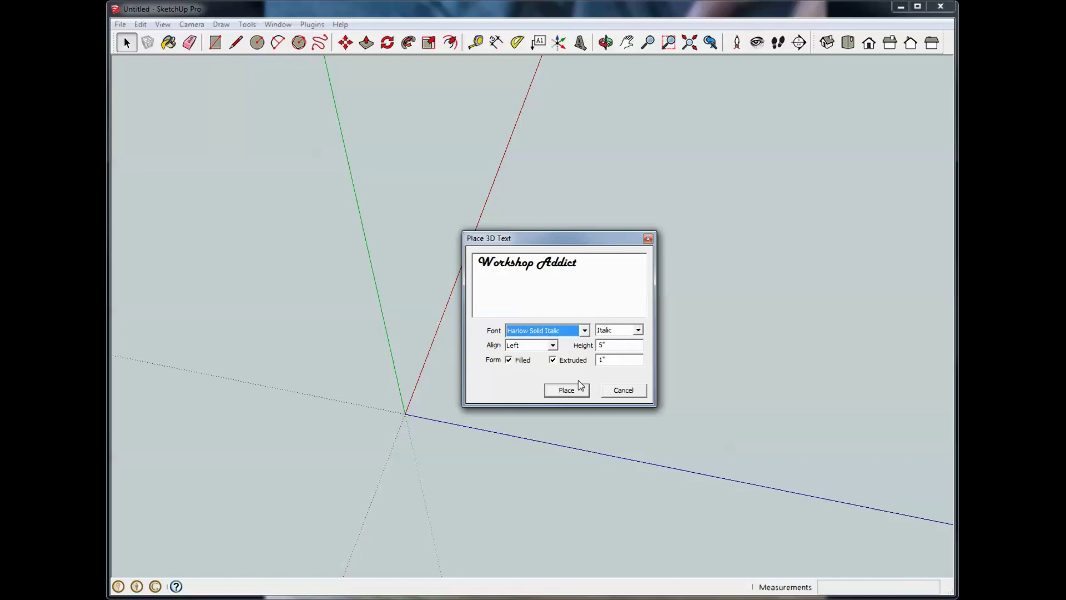
pyautogui.doubleClick(614, 361)
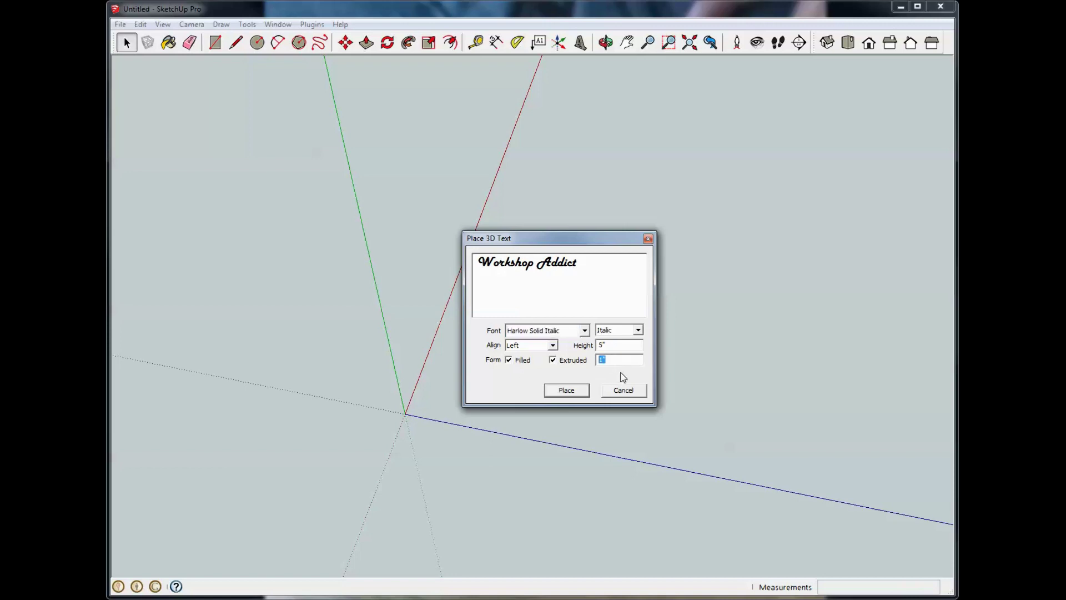
# Step: Place the Workshop Addict 3D text at the model origin and view it head-on
pyautogui.click(566, 390)
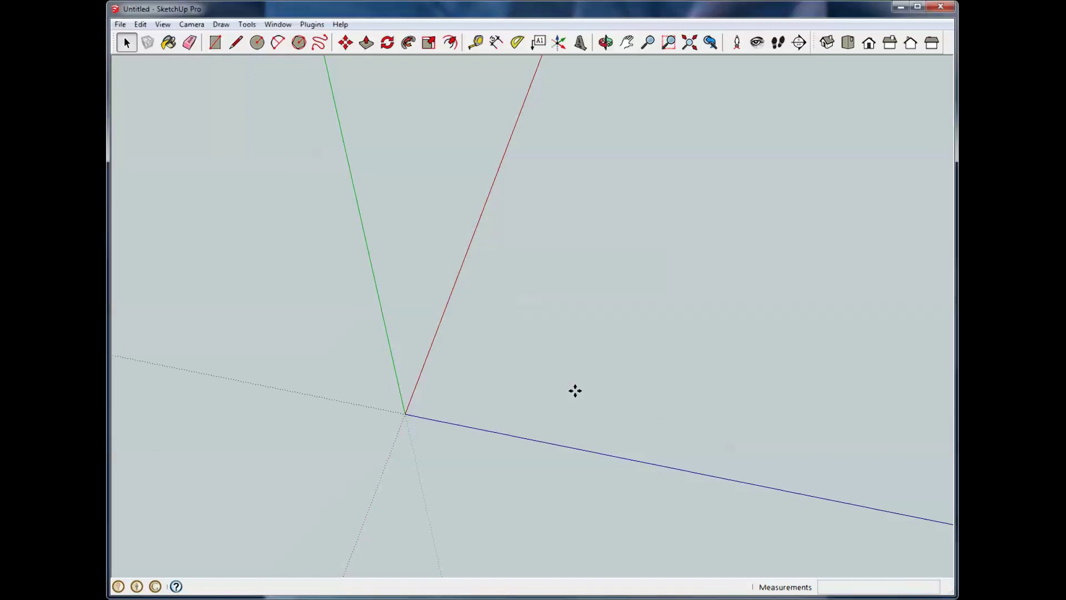
pyautogui.click(423, 409)
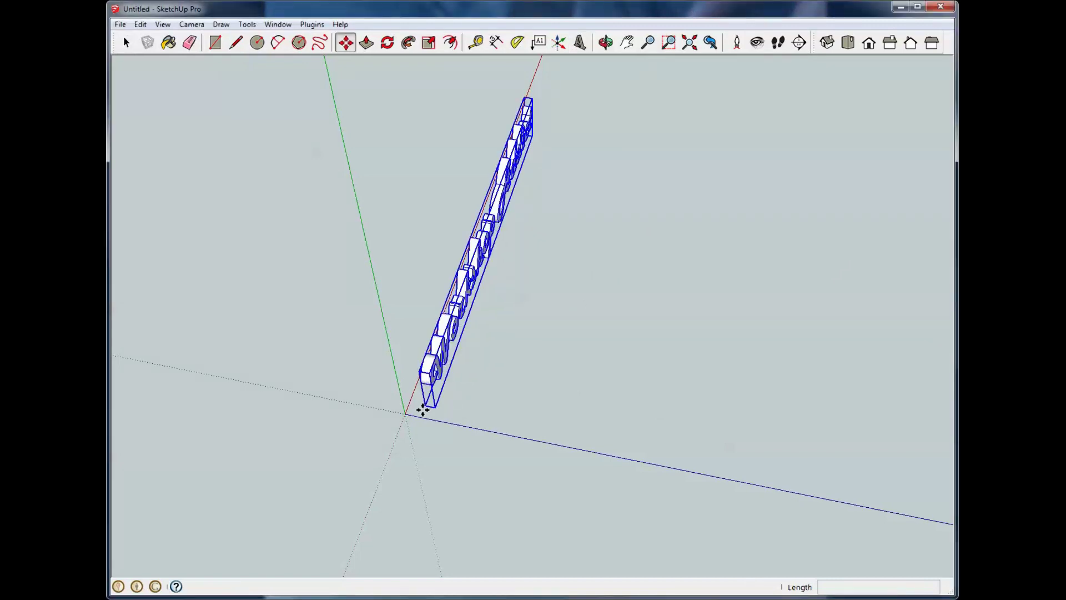
pyautogui.moveTo(417, 401); pyautogui.dragTo(419, 193, button='middle')
pyautogui.scroll(1, 419, 193)
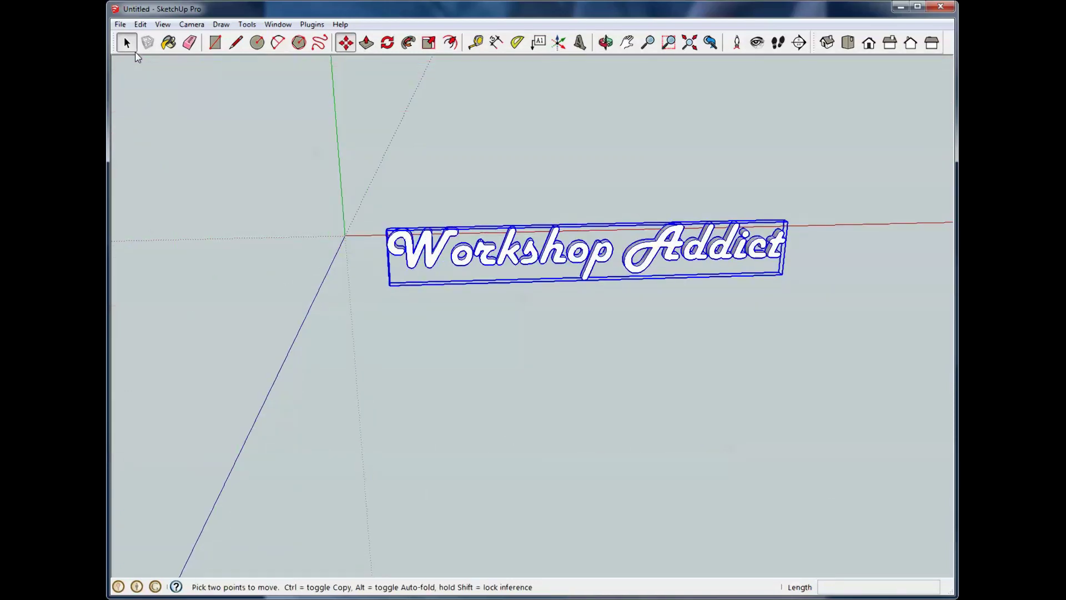
pyautogui.click(133, 50)
pyautogui.scroll(3, 597, 436)
pyautogui.moveTo(598, 436); pyautogui.dragTo(524, 485, button='middle')
pyautogui.scroll(2, 557, 124)
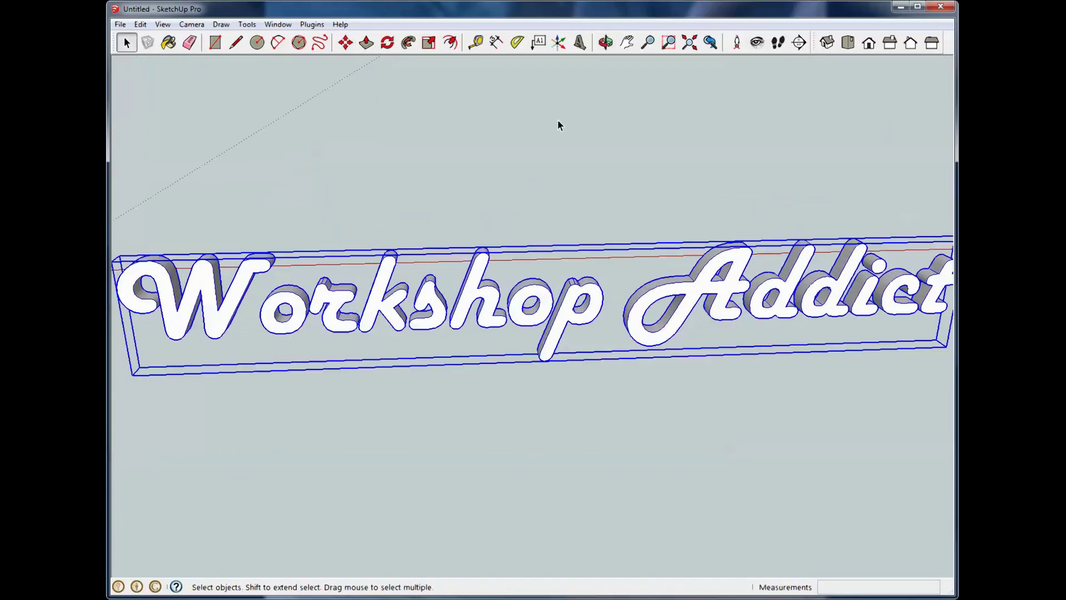
pyautogui.click(582, 413)
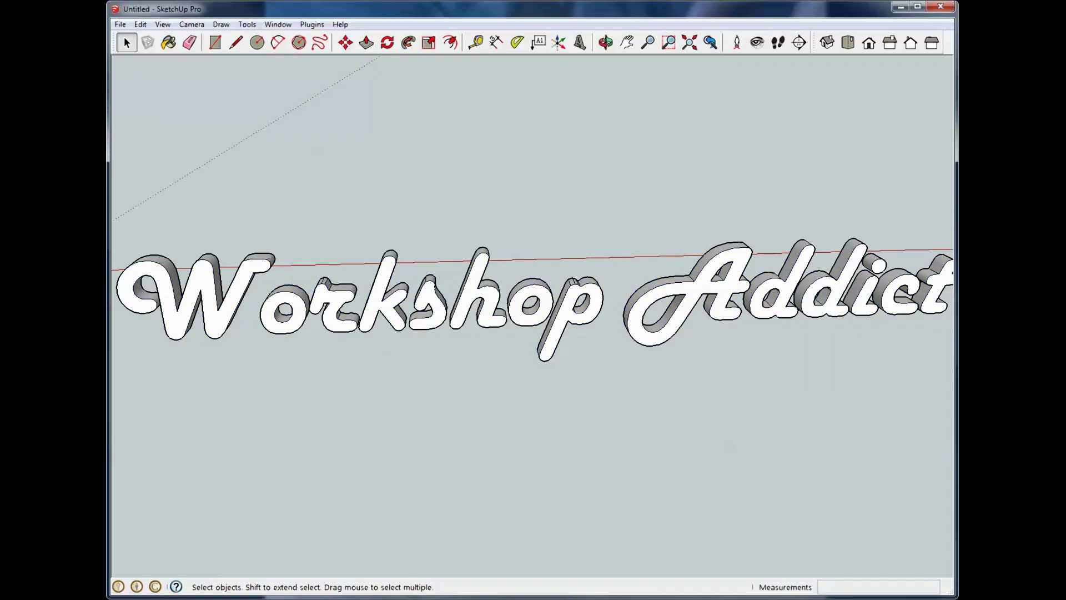
# Step: Paint the lettering with the Metal_Corrugated_Shiny material
pyautogui.press('m')
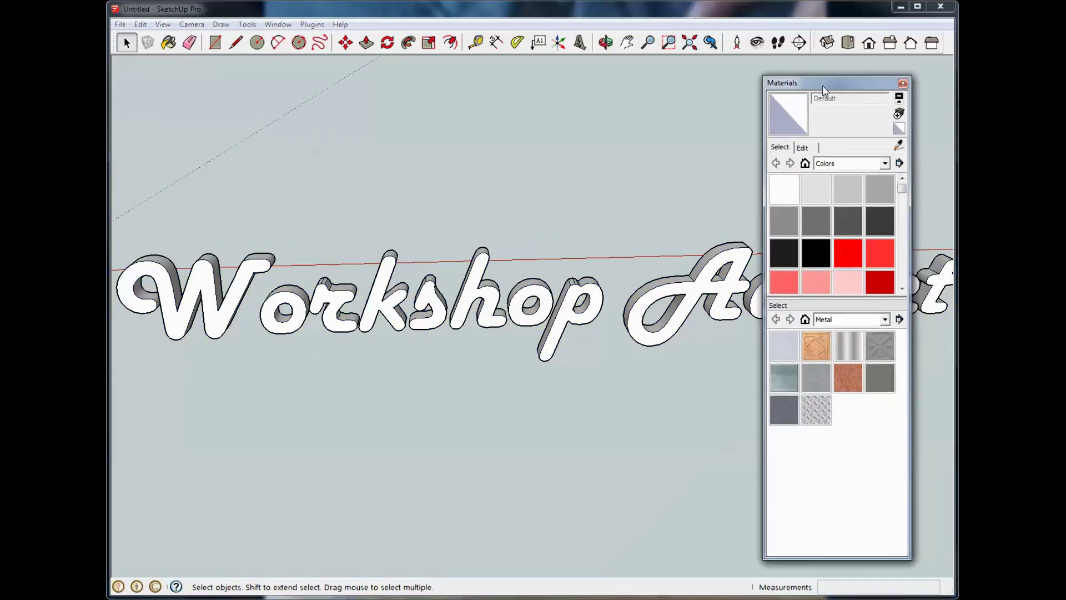
pyautogui.click(853, 344)
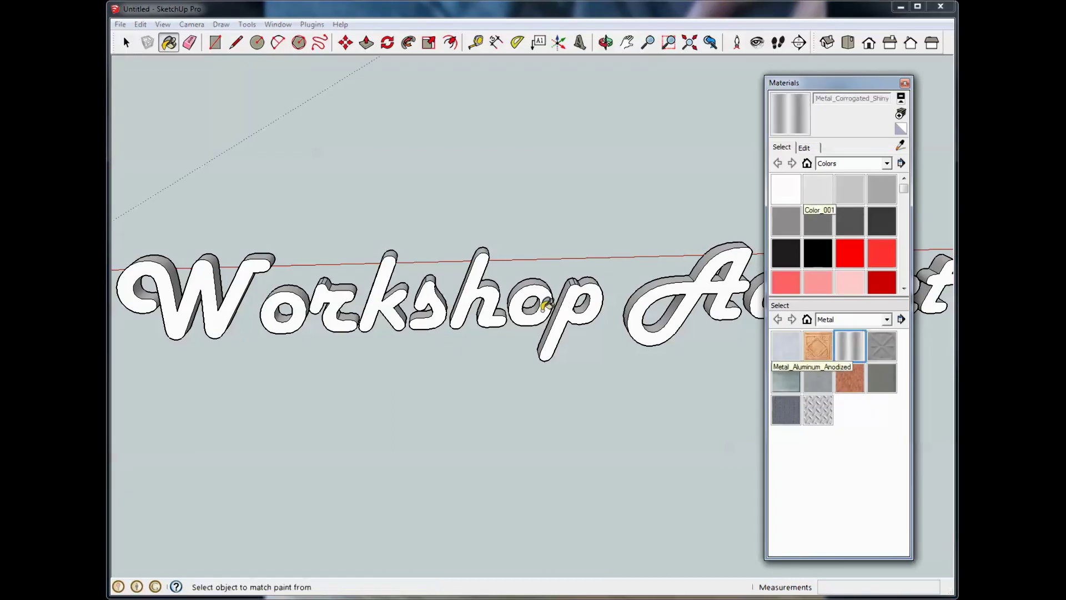
pyautogui.click(521, 292)
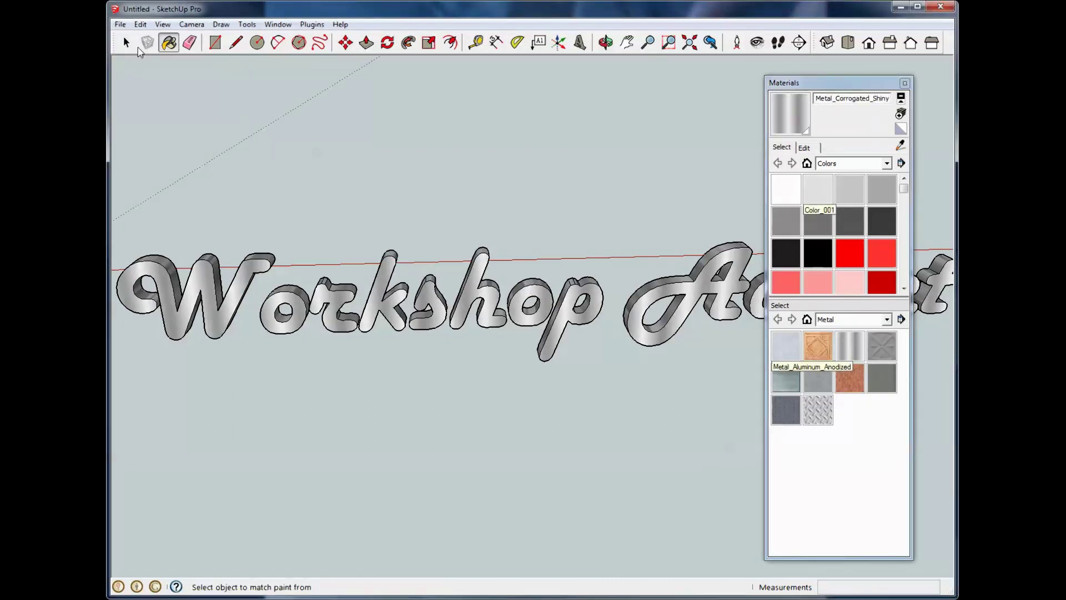
pyautogui.click(126, 43)
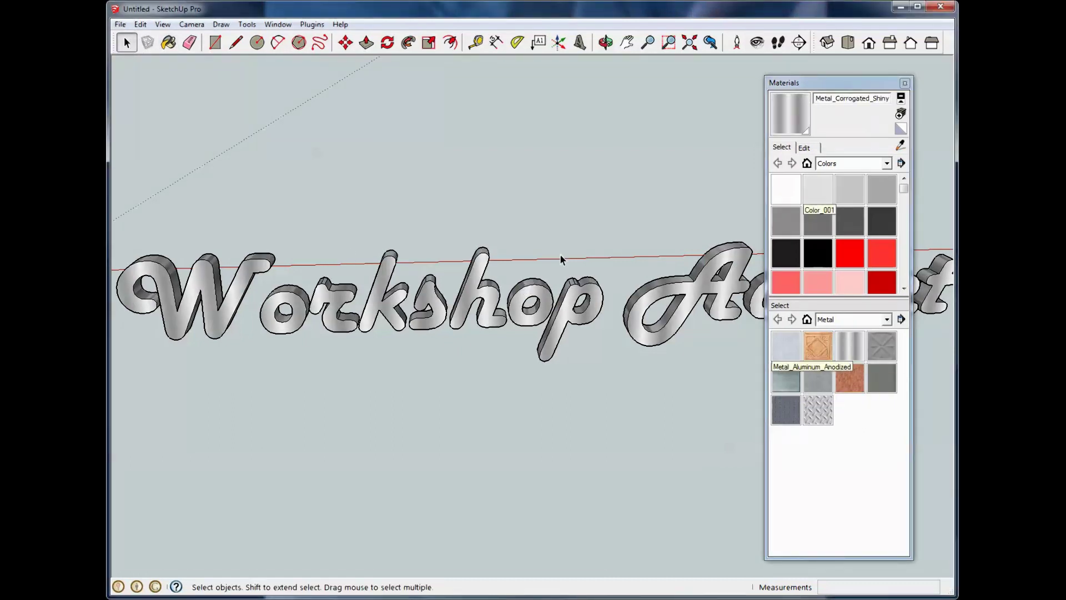
pyautogui.click(905, 83)
pyautogui.moveTo(652, 259); pyautogui.dragTo(511, 198, button='middle')
# Step: Draw a line across the letter h to split its face
pyautogui.scroll(5, 527, 297)
pyautogui.scroll(2, 527, 298)
pyautogui.moveTo(502, 288); pyautogui.dragTo(568, 334, button='middle')
pyautogui.moveTo(488, 279); pyautogui.dragTo(435, 312, button='middle')
pyautogui.click(438, 312)
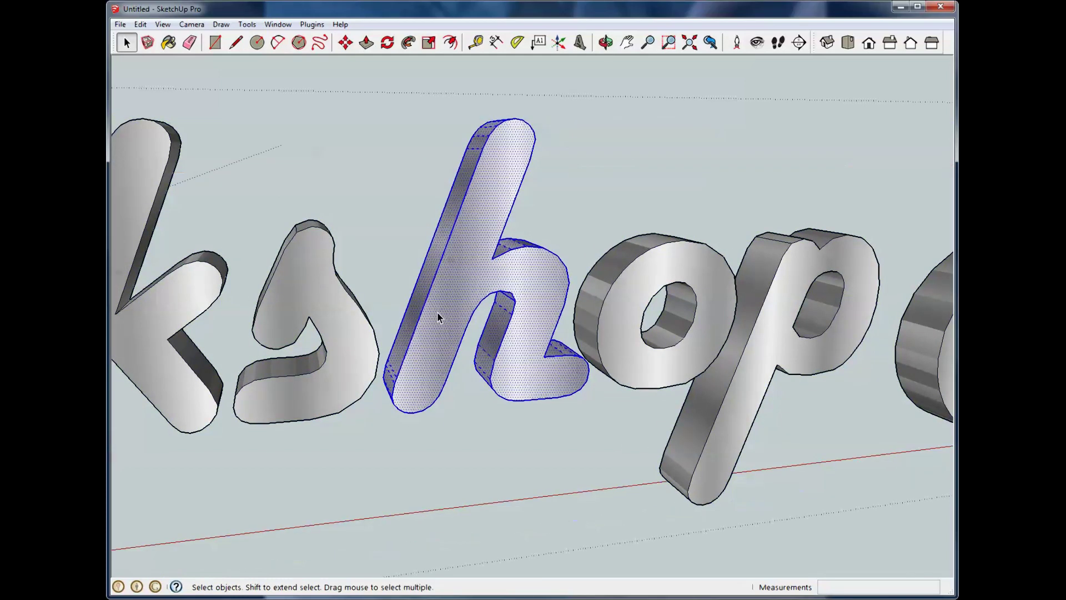
pyautogui.click(236, 43)
pyautogui.click(414, 411)
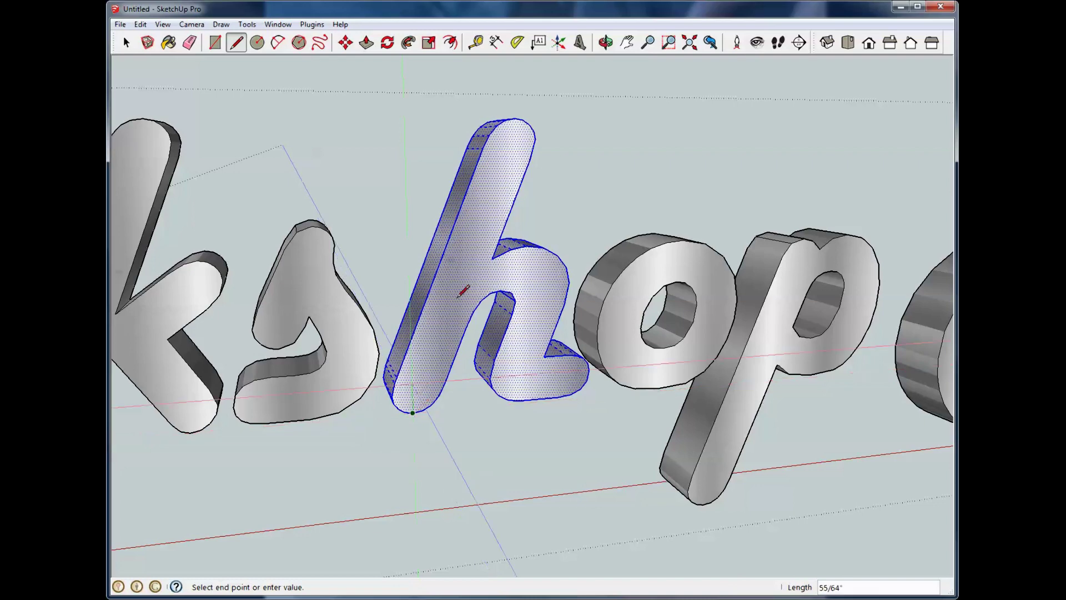
pyautogui.click(522, 118)
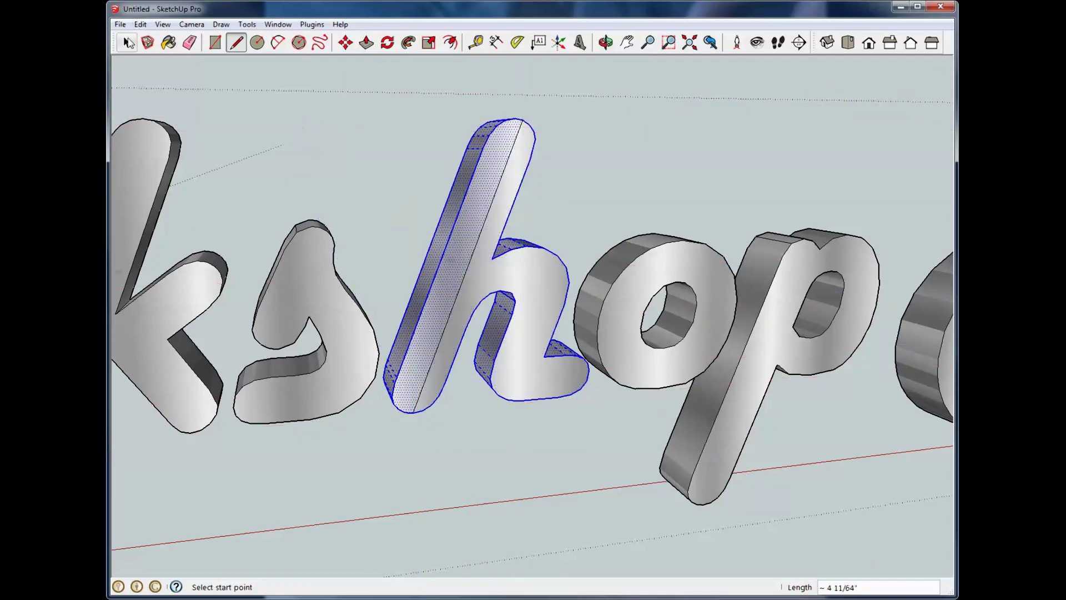
pyautogui.click(126, 43)
# Step: Push/Pull the split strip of the h to recess it slightly
pyautogui.press('p')
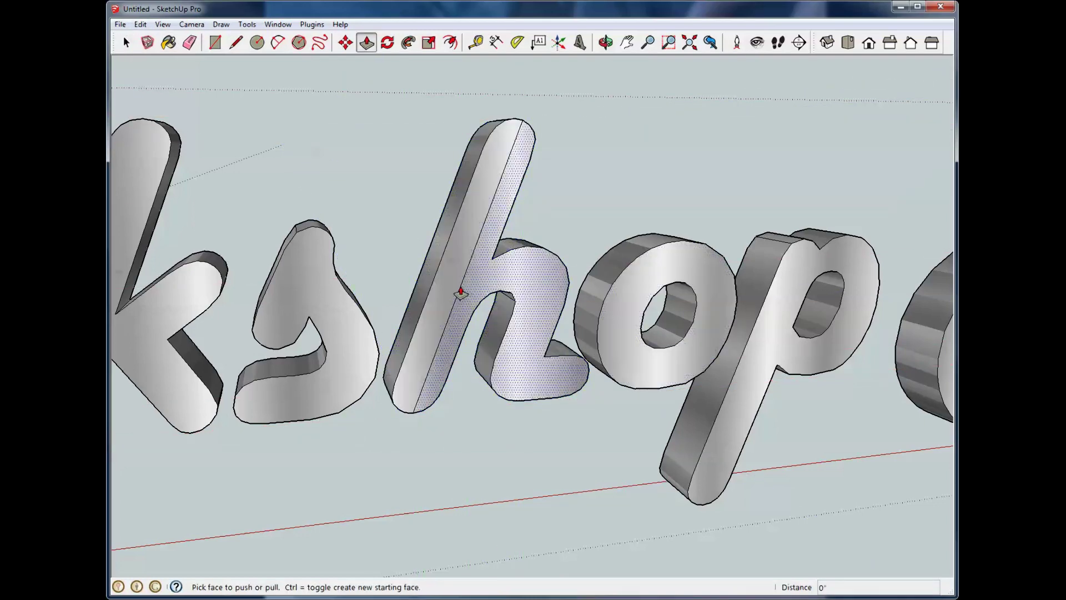
pyautogui.click(447, 288)
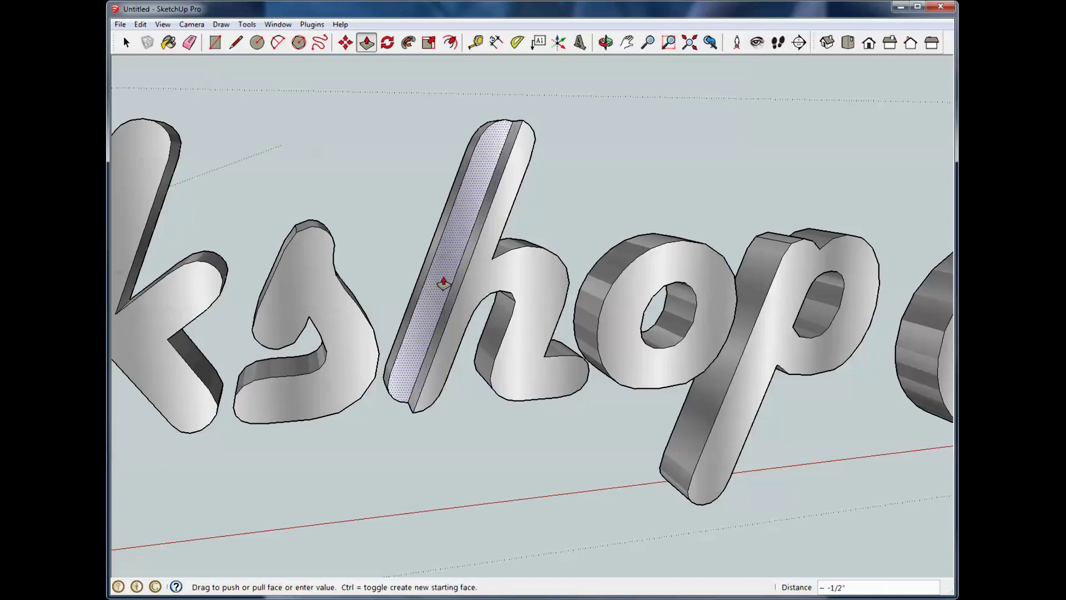
pyautogui.click(444, 282)
pyautogui.moveTo(444, 282); pyautogui.dragTo(265, 214, button='middle')
pyautogui.press('space')
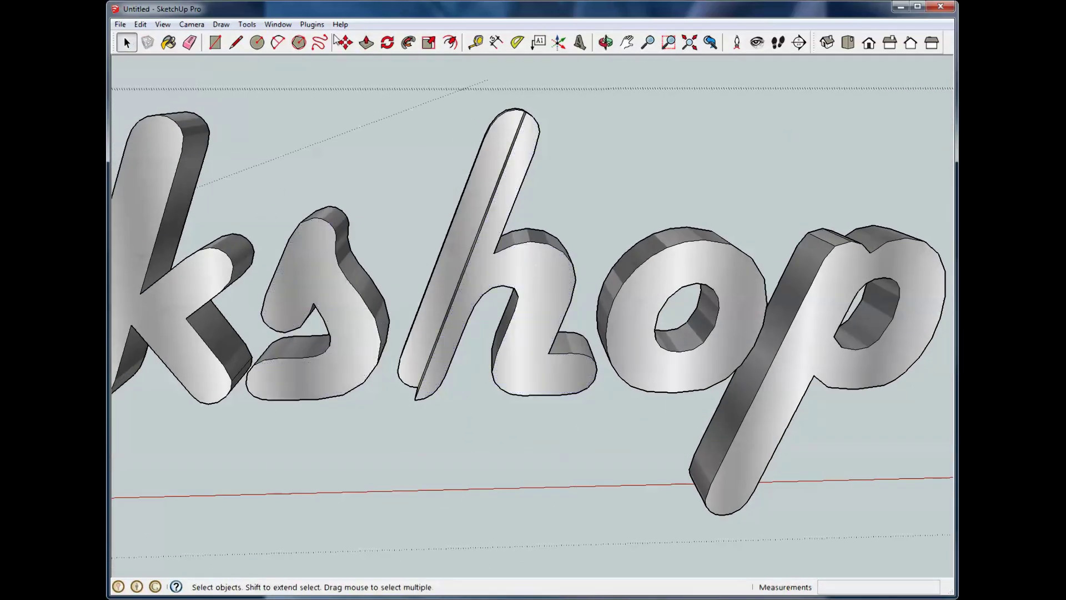
# Step: Draw a small circle inside the letter h
pyautogui.click(257, 42)
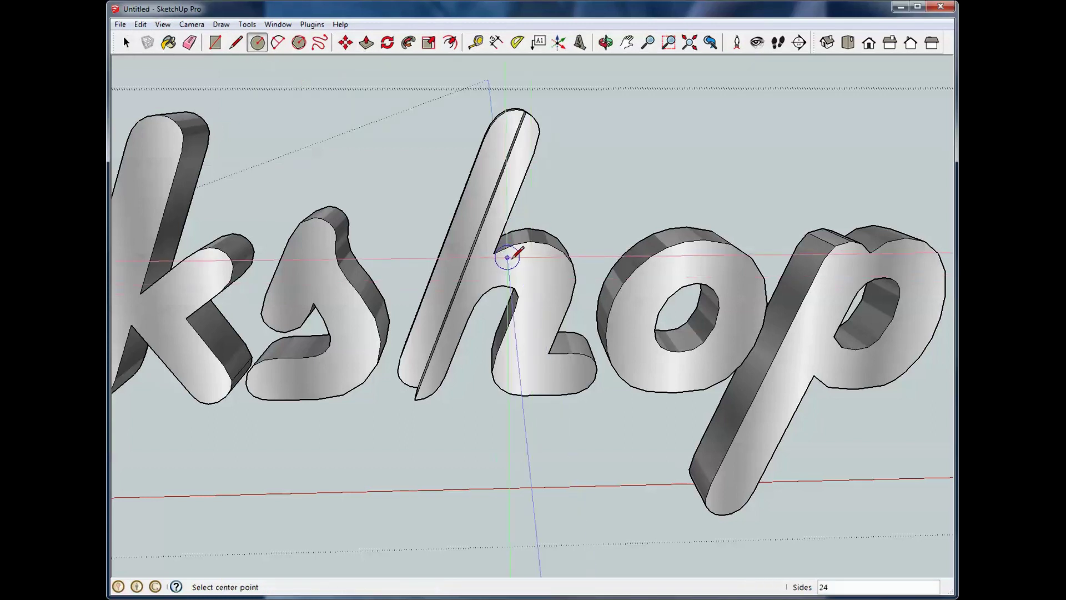
pyautogui.click(541, 276)
pyautogui.press('Escape')
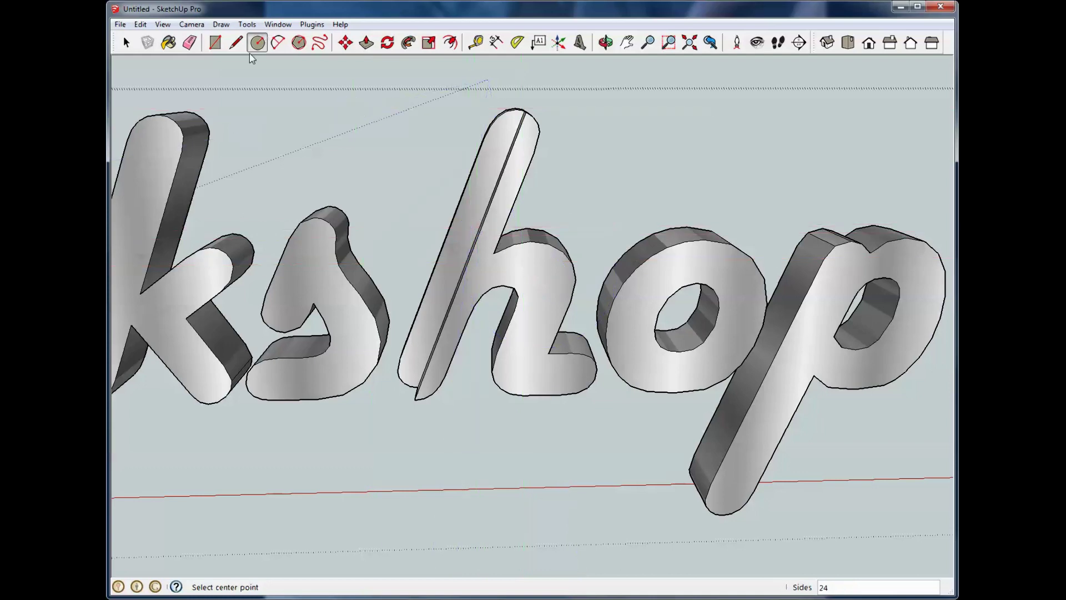
pyautogui.click(537, 278)
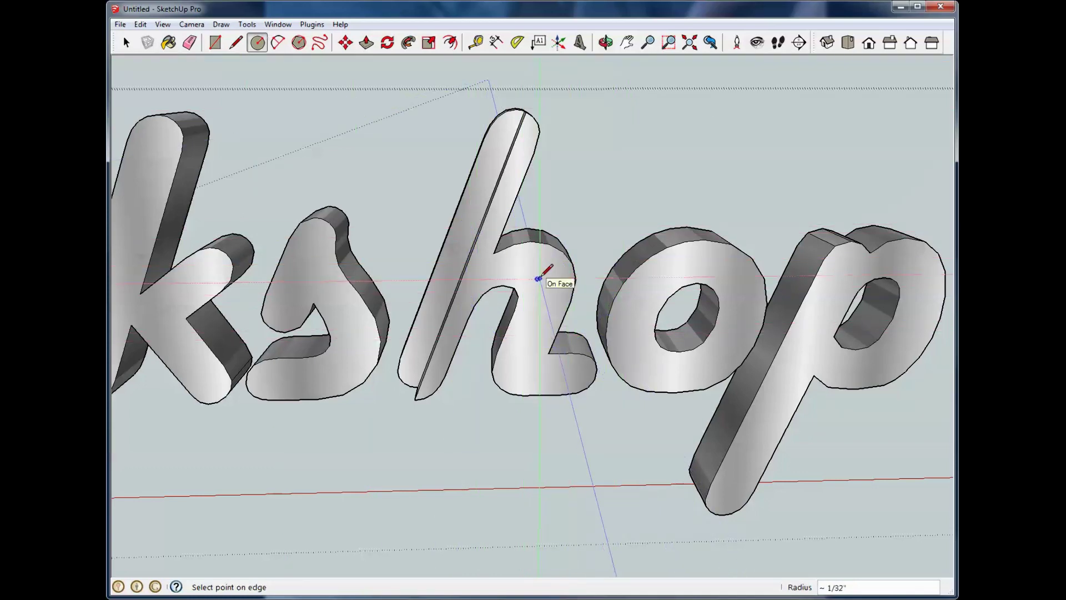
pyautogui.click(537, 265)
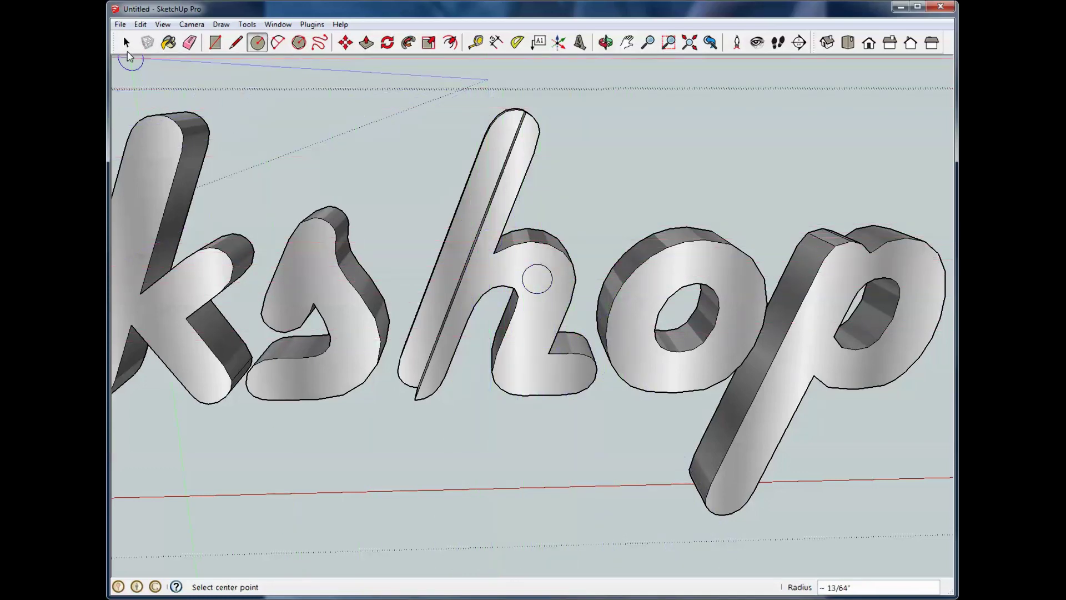
pyautogui.click(126, 43)
pyautogui.moveTo(485, 248); pyautogui.dragTo(584, 296, button='middle')
pyautogui.click(529, 277)
# Step: Push the circle face -1 to cut a 1" deep hole into the h
pyautogui.press('p')
pyautogui.moveTo(531, 281); pyautogui.dragTo(408, 273)
pyautogui.write('-1')
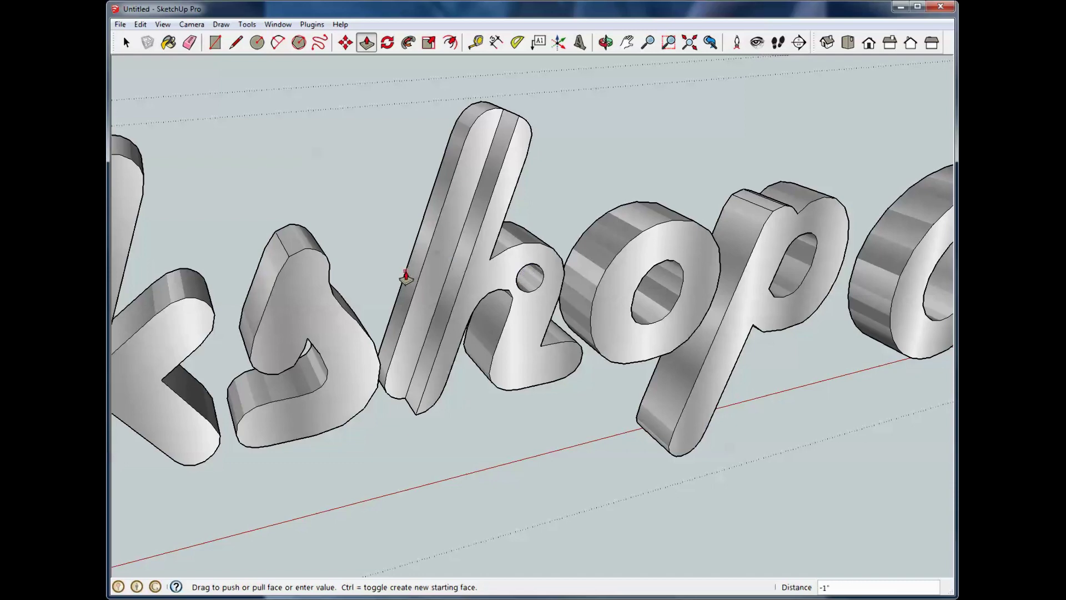
pyautogui.press('Return')
pyautogui.moveTo(500, 261); pyautogui.dragTo(505, 286, button='middle')
pyautogui.scroll(-5, 550, 255)
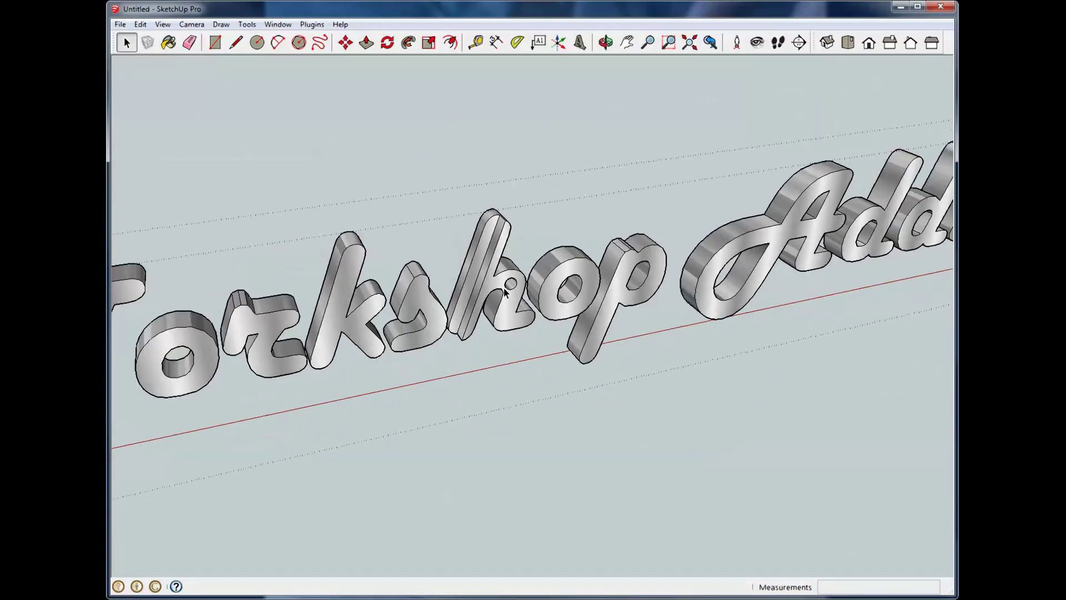
pyautogui.moveTo(666, 276); pyautogui.dragTo(539, 141, button='middle')
pyautogui.scroll(-1, 609, 243)
pyautogui.scroll(-3, 610, 244)
pyautogui.scroll(2, 678, 194)
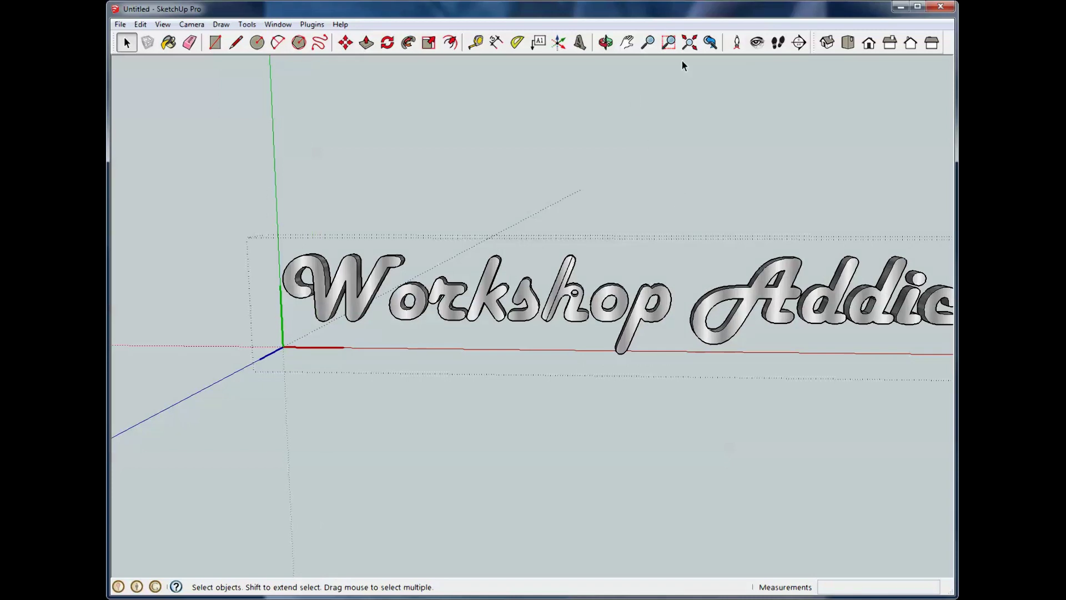
# Step: Orbit side to side, above and below the lettering, toggling Select (Space) and Orbit (O)
pyautogui.click(606, 44)
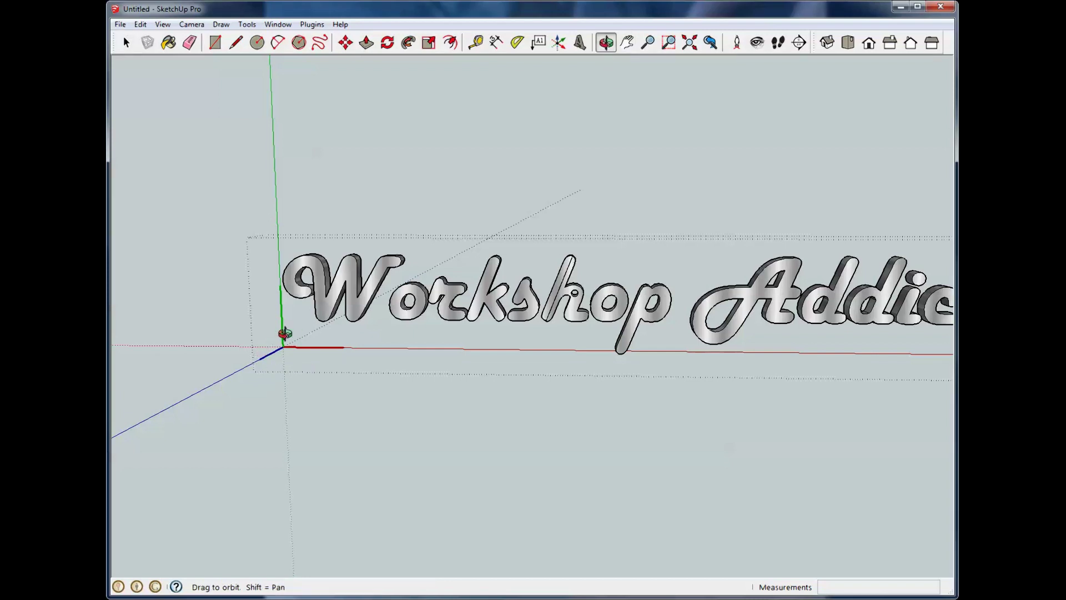
pyautogui.moveTo(281, 326); pyautogui.dragTo(288, 328)
pyautogui.moveTo(331, 287); pyautogui.dragTo(763, 299)
pyautogui.moveTo(581, 283); pyautogui.dragTo(791, 354)
pyautogui.moveTo(697, 513); pyautogui.dragTo(631, 431)
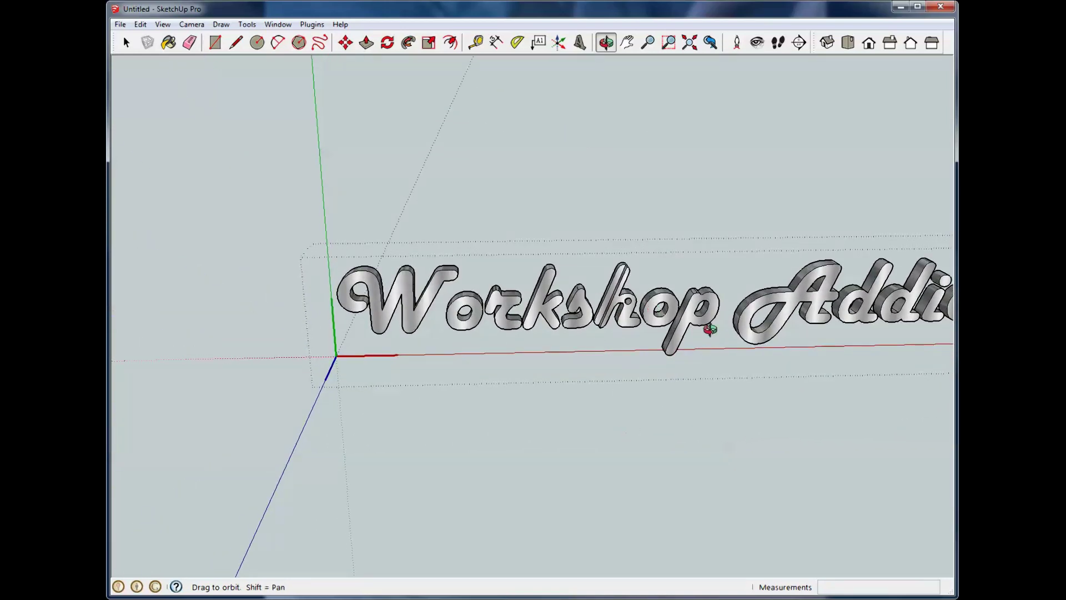
pyautogui.moveTo(291, 293); pyautogui.dragTo(770, 369)
pyautogui.moveTo(462, 381); pyautogui.dragTo(537, 126)
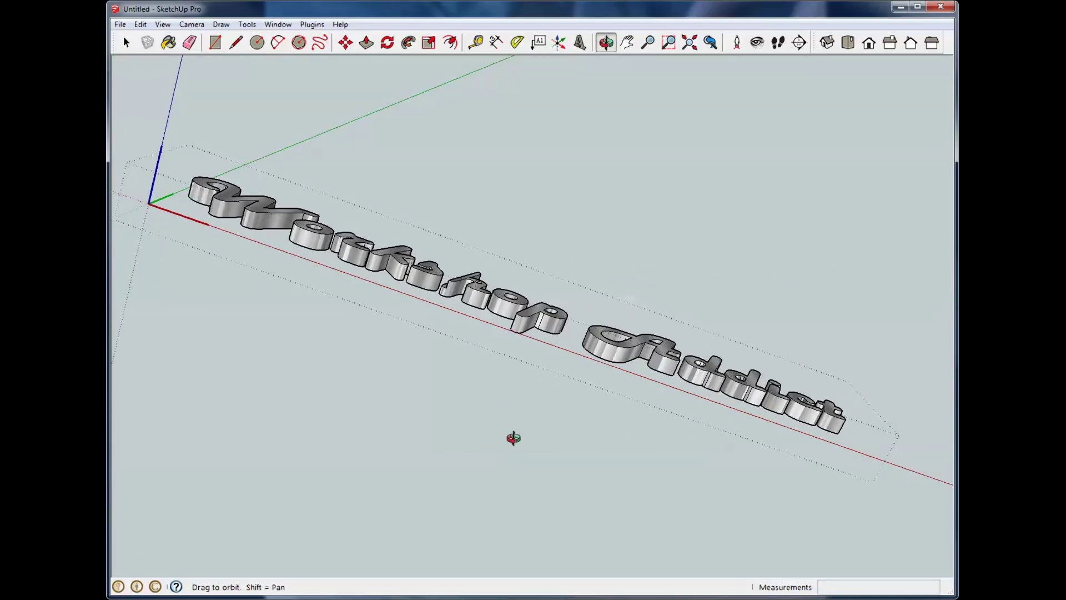
pyautogui.moveTo(514, 438); pyautogui.dragTo(460, 235)
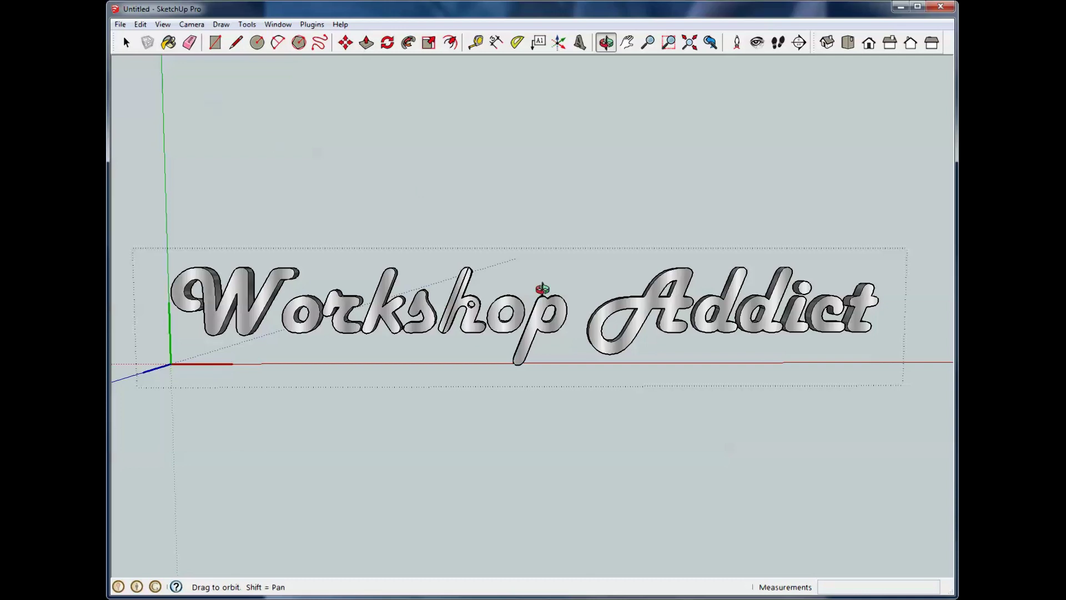
pyautogui.press('space')
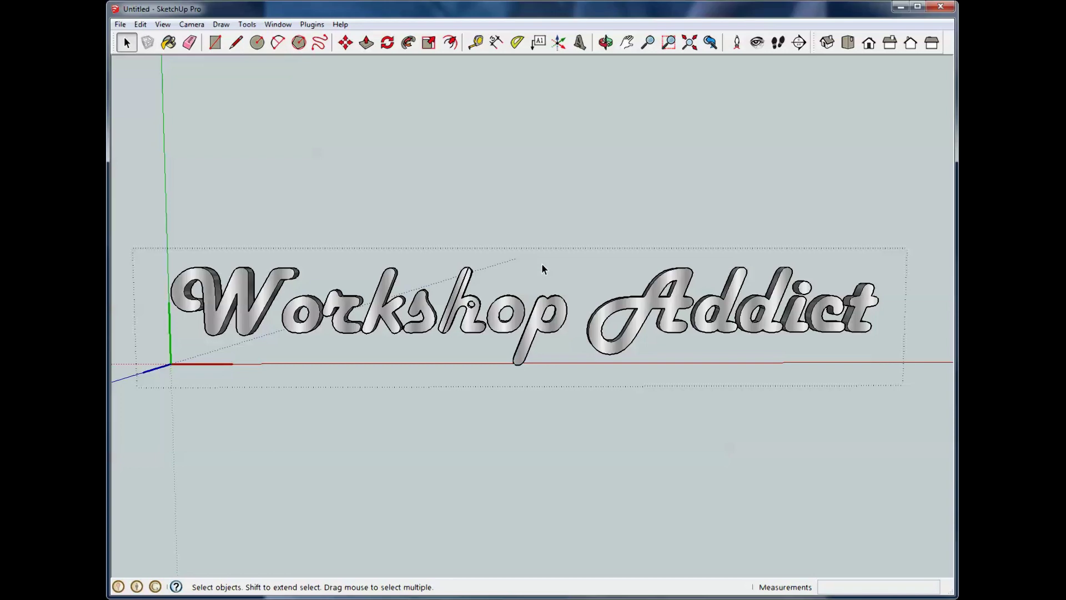
pyautogui.press('o')
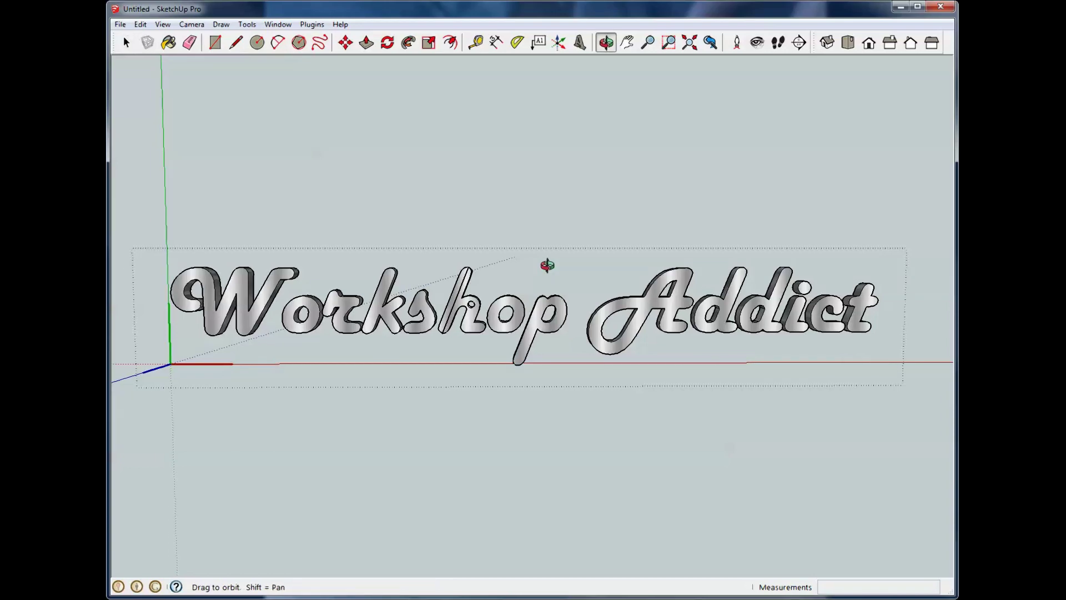
pyautogui.moveTo(547, 266)
pyautogui.mouseDown()
pyautogui.moveTo(664, 261)
pyautogui.moveTo(497, 262)
pyautogui.moveTo(612, 260)
pyautogui.moveTo(533, 264)
pyautogui.mouseUp()
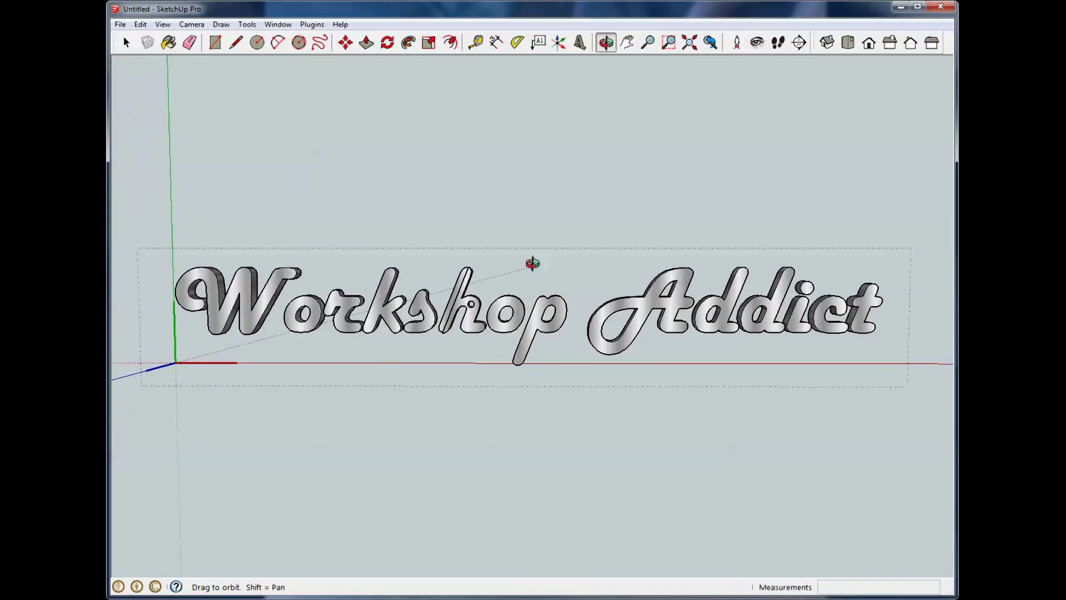
# Step: Pan the view to bring the whole Workshop Addict lettering into frame
pyautogui.press('space')
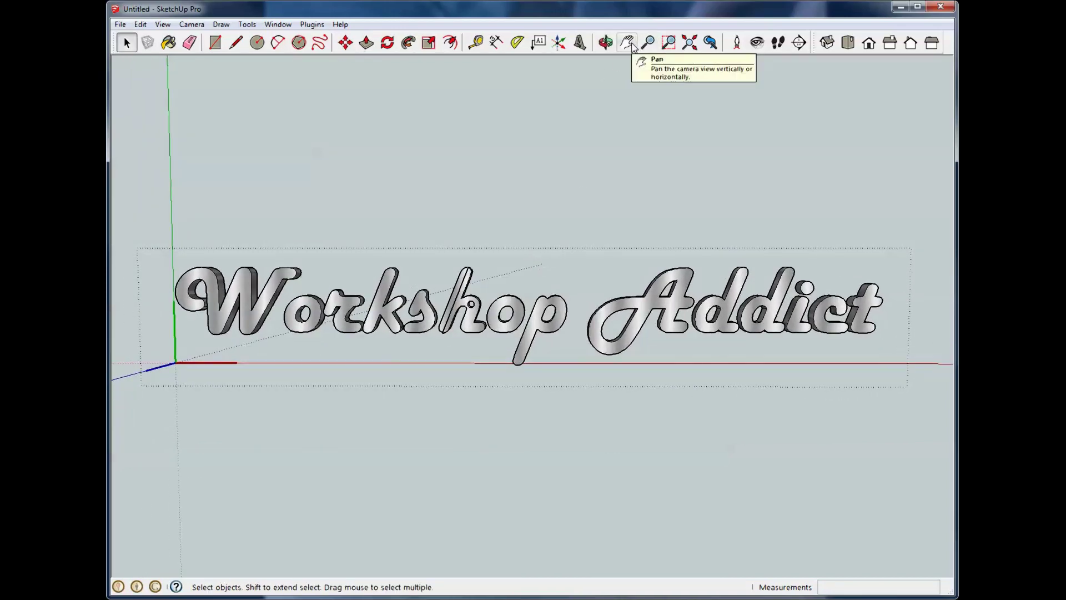
pyautogui.click(627, 43)
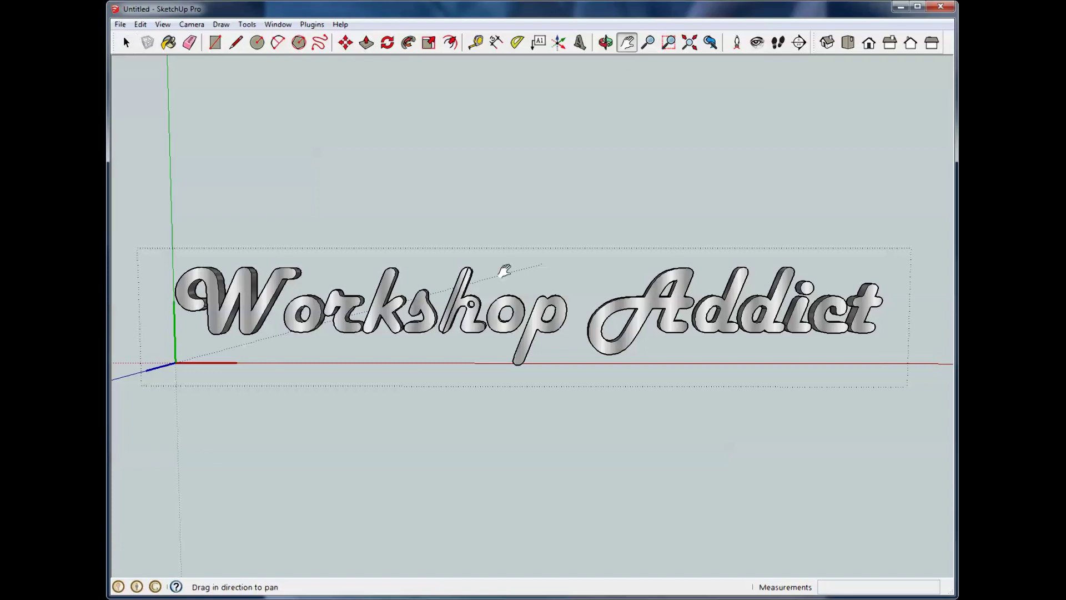
pyautogui.moveTo(533, 289); pyautogui.dragTo(608, 285)
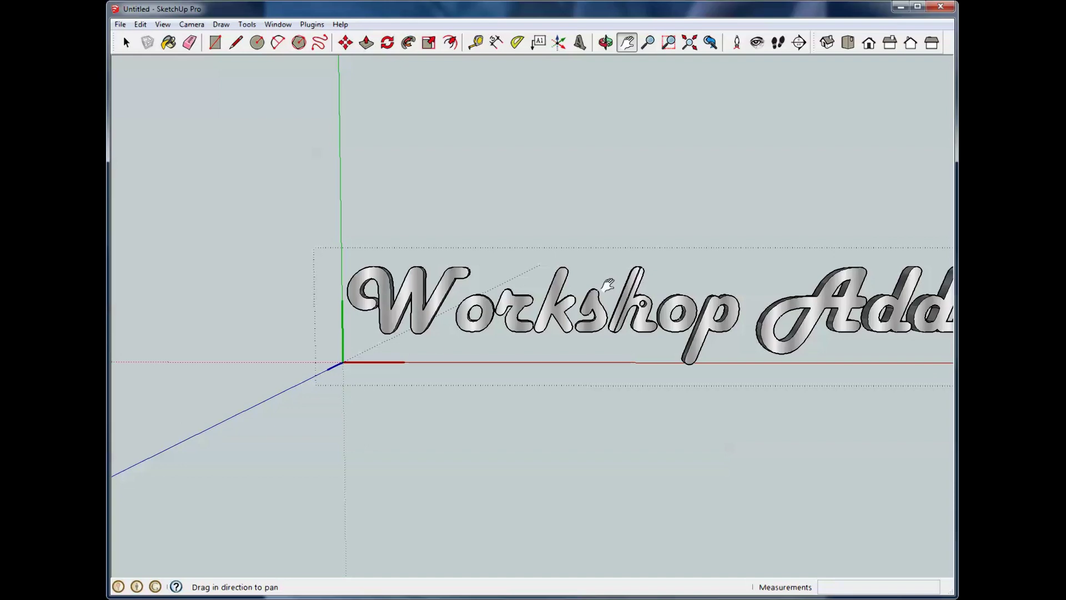
pyautogui.moveTo(763, 325); pyautogui.dragTo(578, 309)
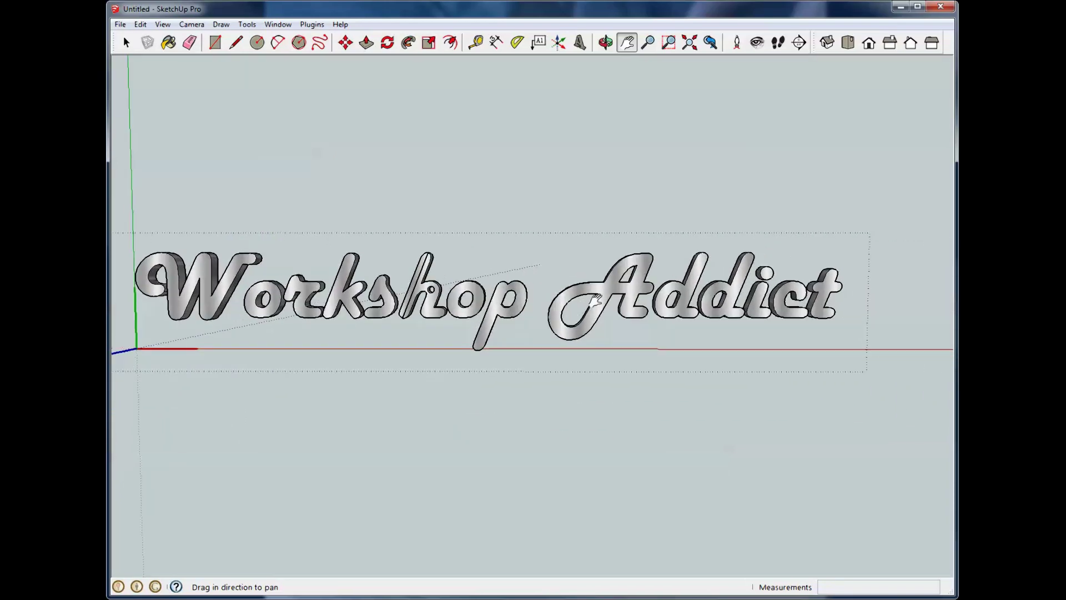
pyautogui.press('o')
pyautogui.press('h')
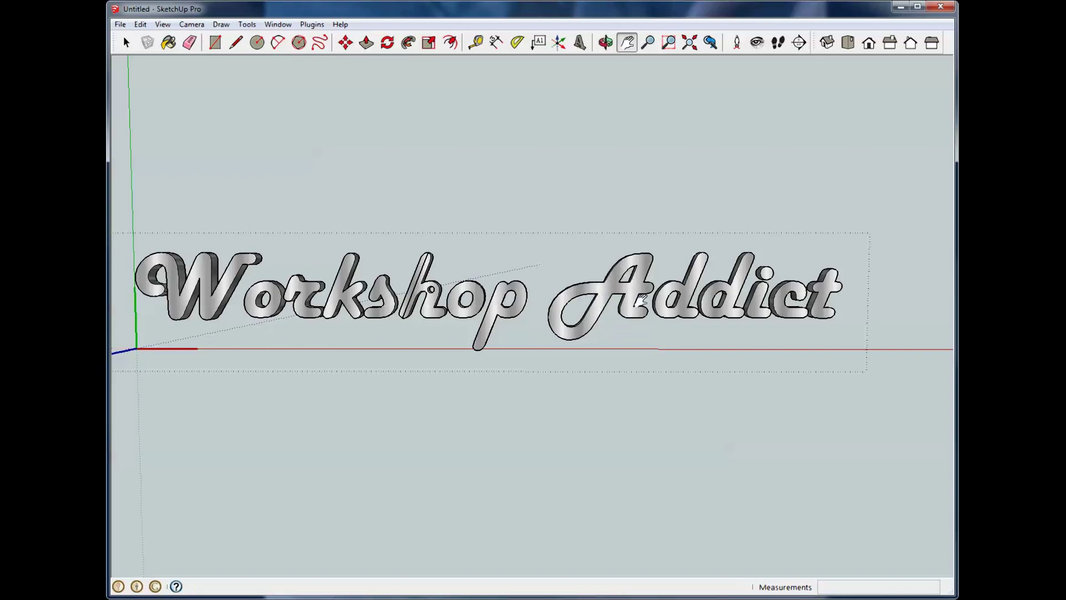
pyautogui.press('o')
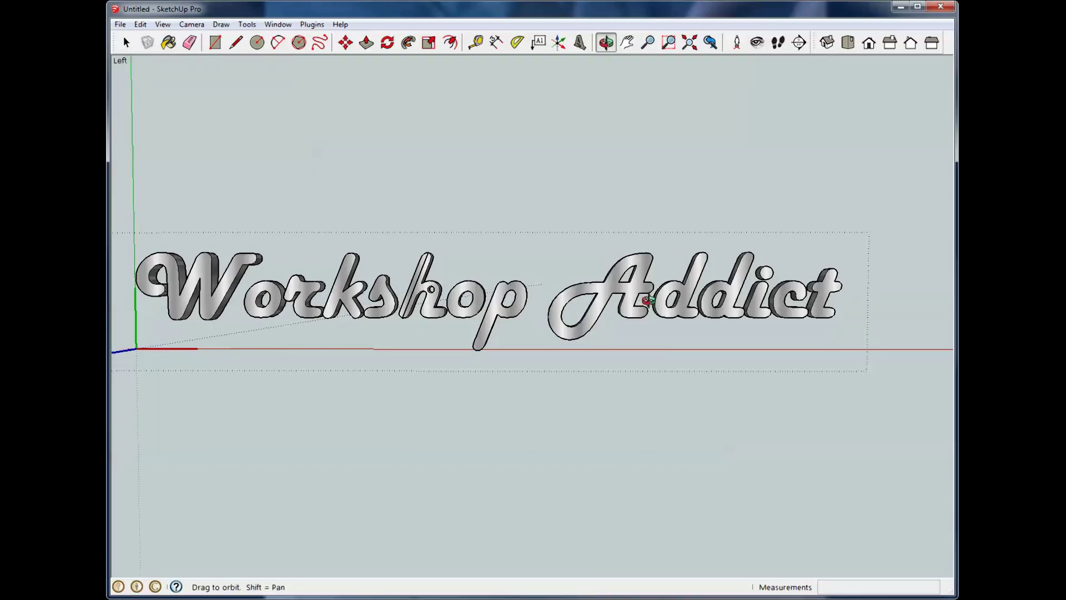
pyautogui.keyDown('shift'); pyautogui.moveTo(647, 300); pyautogui.dragTo(691, 241); pyautogui.keyUp('shift')
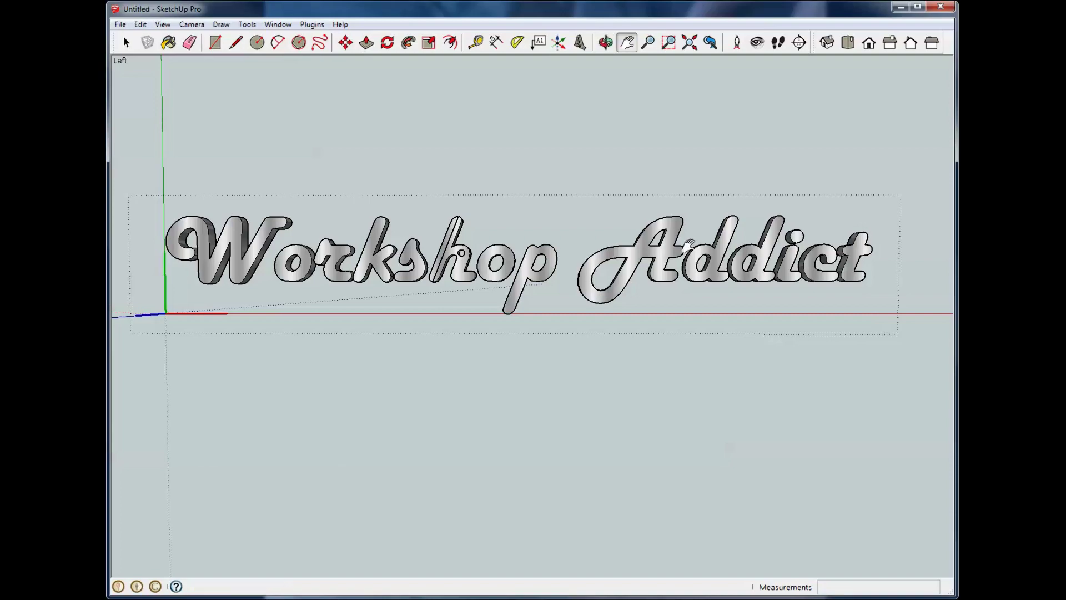
# Step: Orbit to tilted, rear and steep side views, ending low and angled on the text
pyautogui.moveTo(542, 265); pyautogui.dragTo(930, 321)
pyautogui.moveTo(498, 292); pyautogui.dragTo(331, 286)
pyautogui.press('h')
pyautogui.scroll(4, 463, 338)
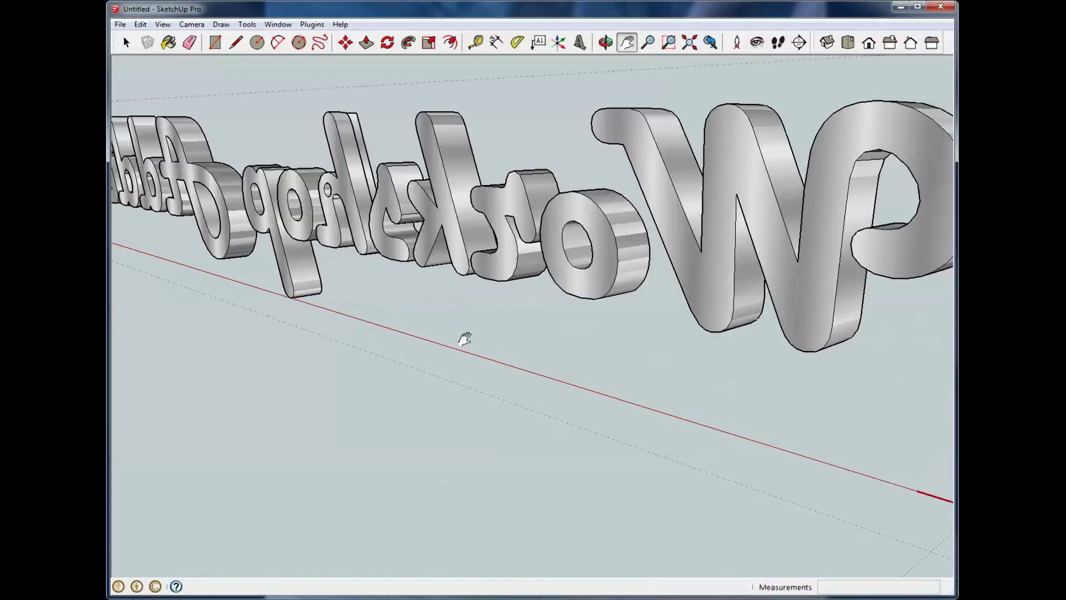
pyautogui.scroll(-1, 464, 339)
pyautogui.scroll(-1, 456, 300)
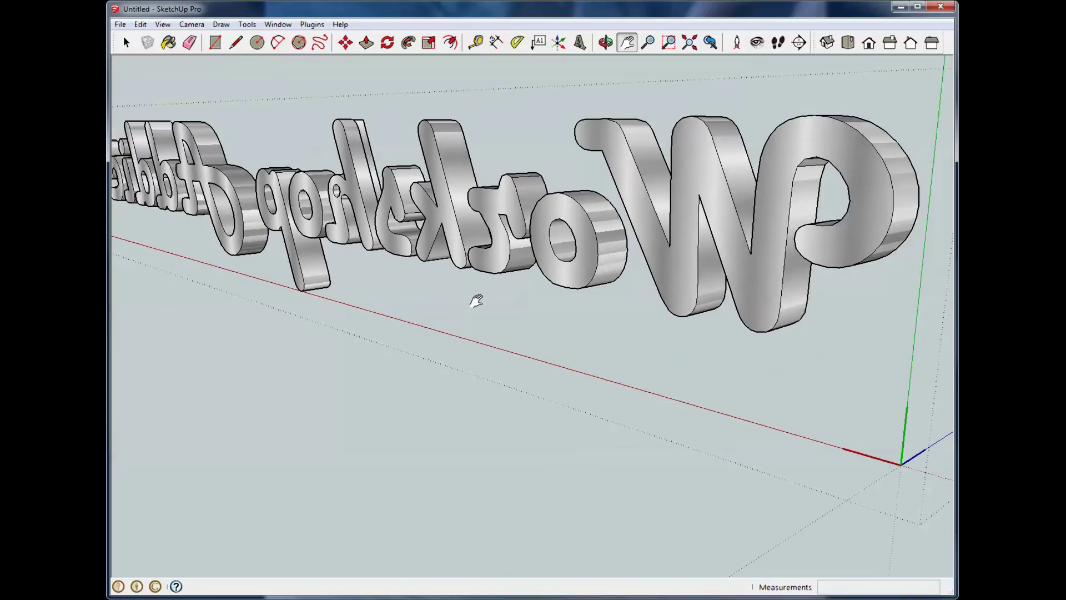
pyautogui.moveTo(475, 298); pyautogui.dragTo(286, 333, button='middle')
pyautogui.moveTo(692, 302); pyautogui.dragTo(539, 324, button='middle')
pyautogui.scroll(-4, 538, 323)
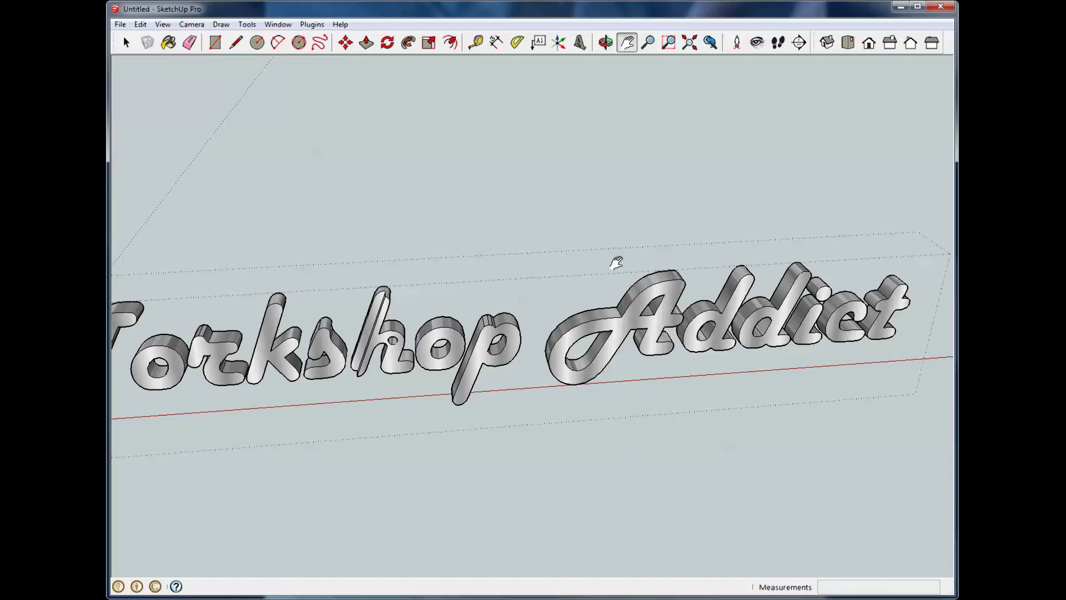
# Step: Zoom in on the middle letters and widen the field of view to 41.39 degrees
pyautogui.click(650, 44)
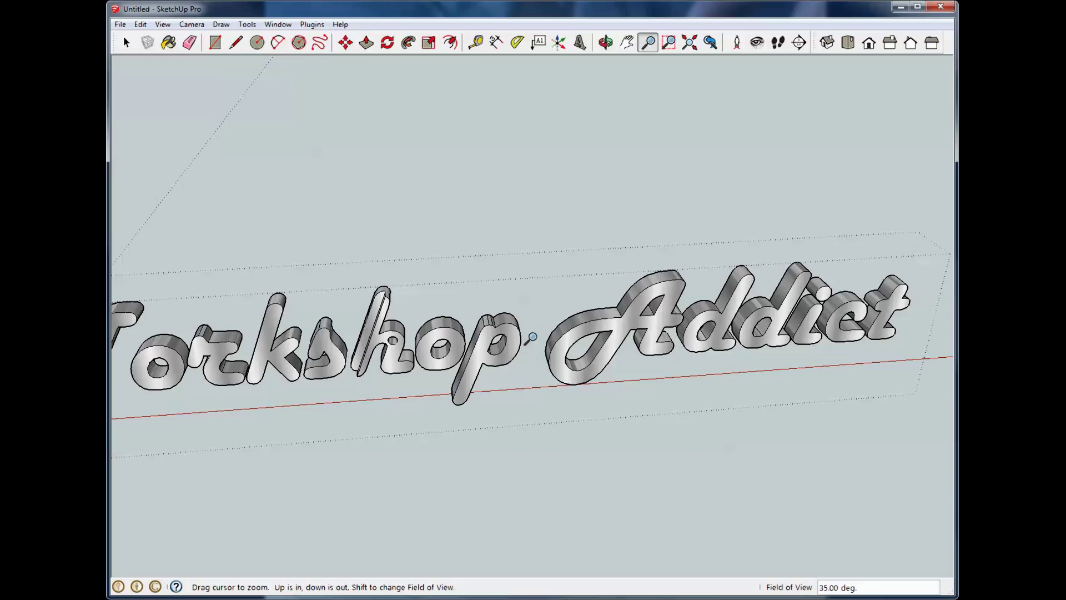
pyautogui.moveTo(532, 337); pyautogui.dragTo(756, 572)
pyautogui.moveTo(711, 529); pyautogui.dragTo(830, 555)
pyautogui.moveTo(555, 355); pyautogui.dragTo(778, 535)
pyautogui.moveTo(564, 374); pyautogui.dragTo(450, 191)
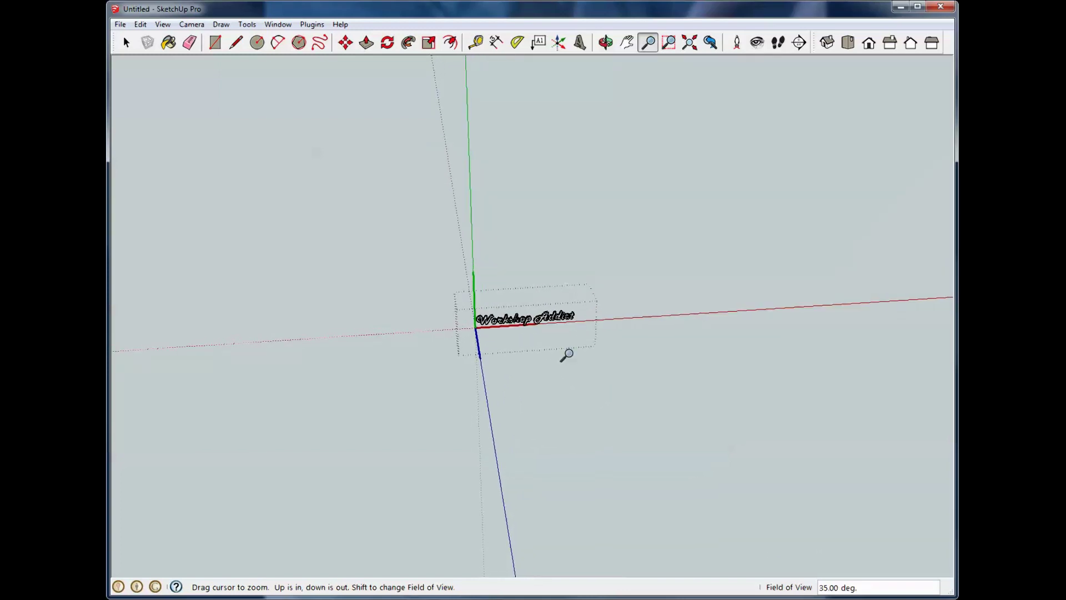
pyautogui.moveTo(566, 354); pyautogui.dragTo(469, 177)
pyautogui.moveTo(575, 386); pyautogui.dragTo(418, 131)
pyautogui.moveTo(635, 447); pyautogui.dragTo(426, 140)
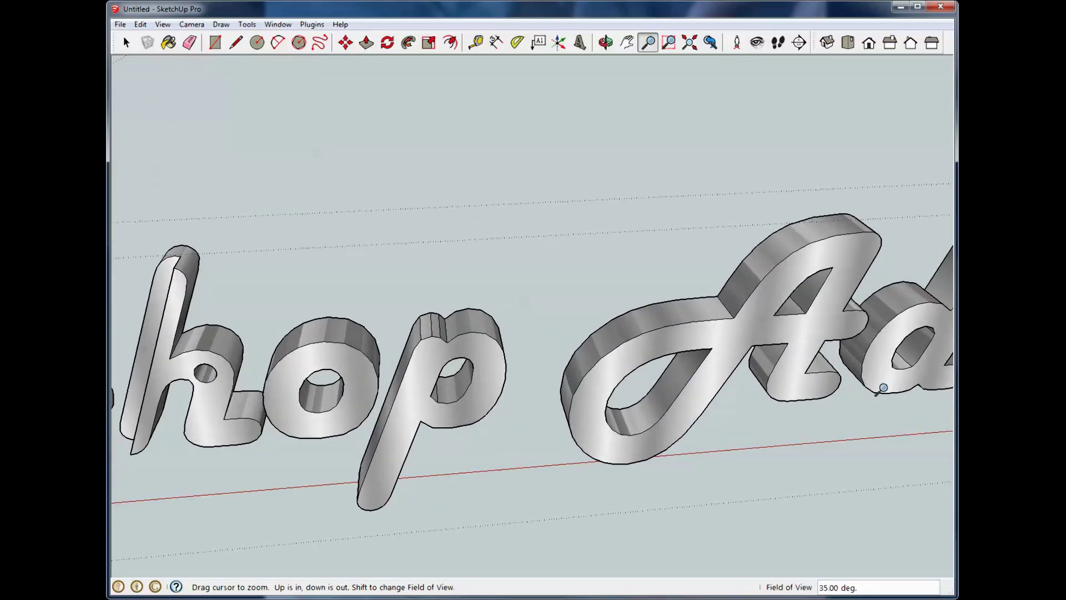
pyautogui.moveTo(911, 379); pyautogui.dragTo(887, 298)
pyautogui.scroll(-2, 887, 298)
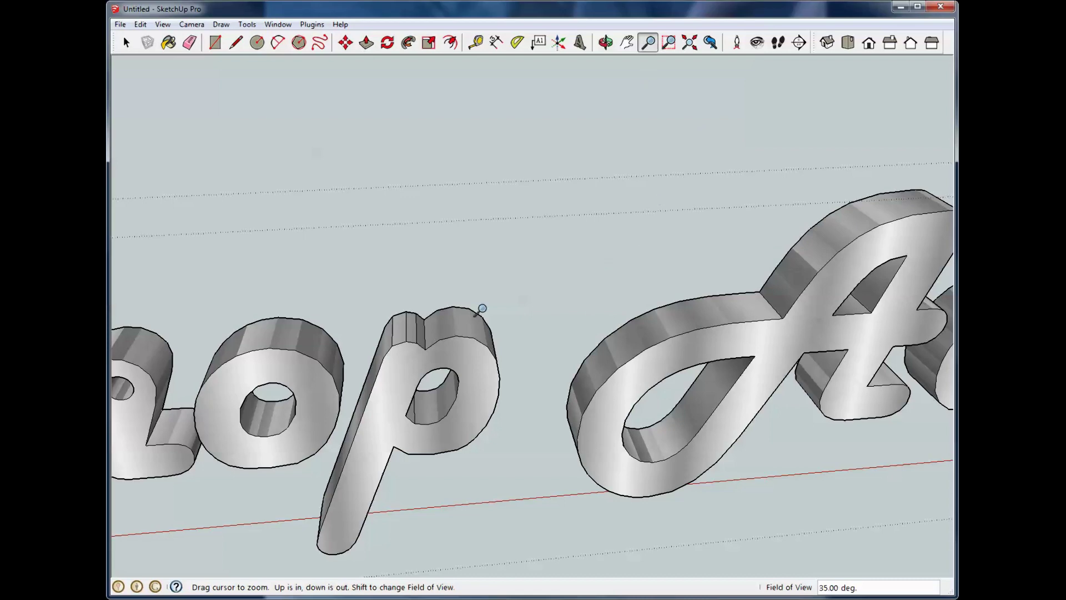
pyautogui.keyDown('shift'); pyautogui.moveTo(439, 298); pyautogui.dragTo(646, 343); pyautogui.keyUp('shift')
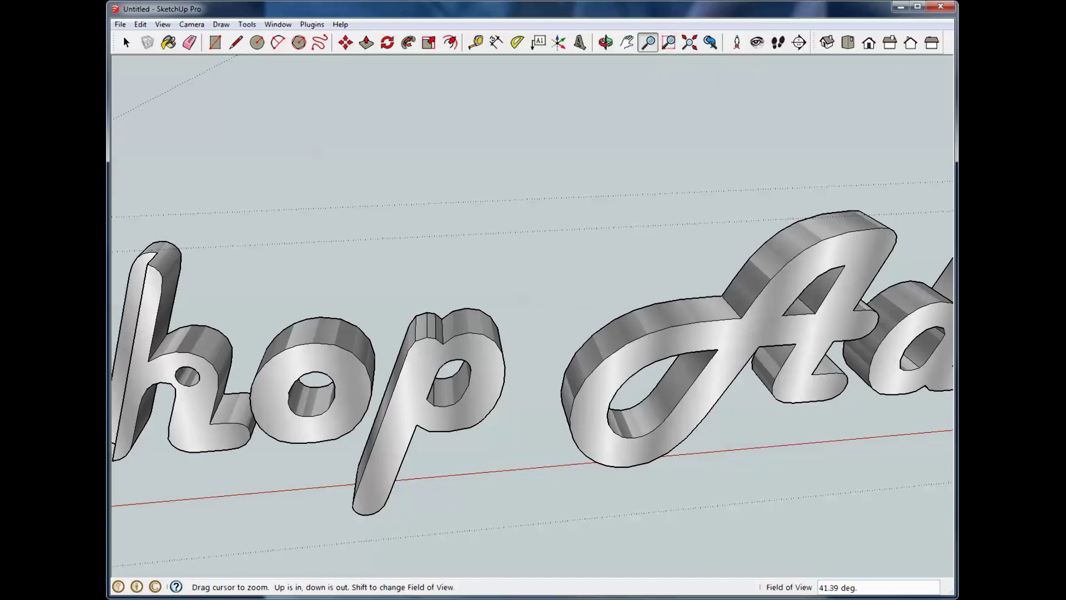
# Step: Zoom Window around the letter h so its holes fill the view
pyautogui.click(669, 42)
pyautogui.moveTo(166, 349); pyautogui.dragTo(261, 408)
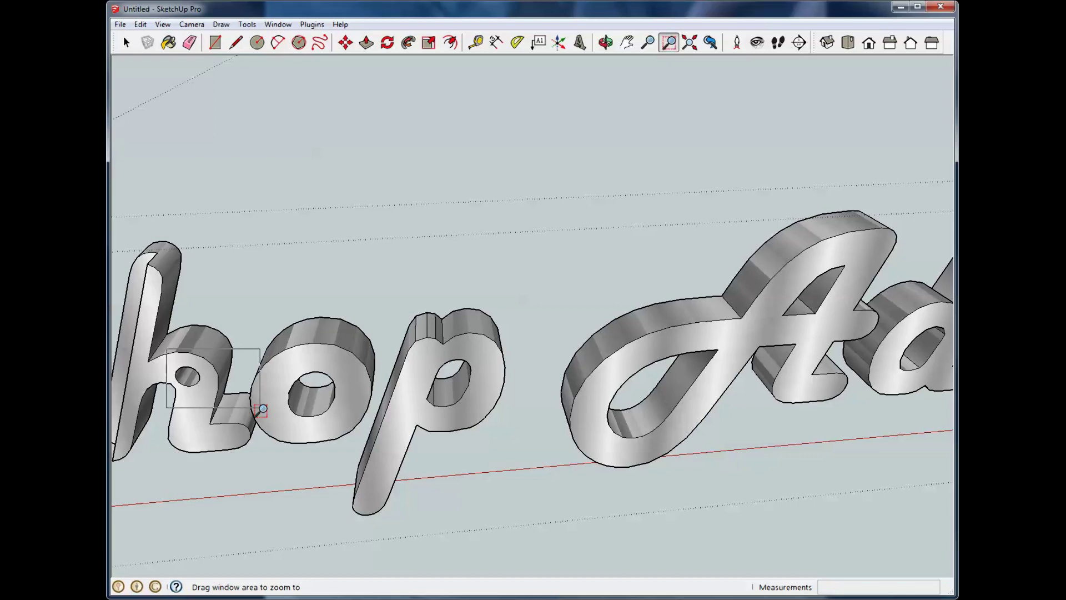
pyautogui.moveTo(261, 408); pyautogui.dragTo(259, 408)
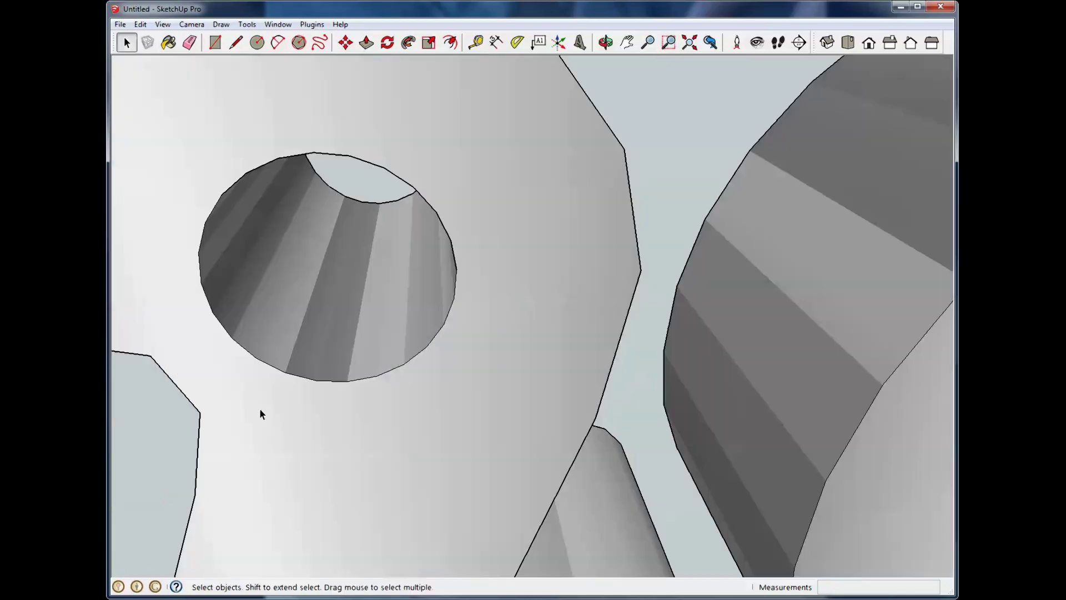
# Step: Zoom Extents to fit the text, then step back through nine previous camera views
pyautogui.click(694, 41)
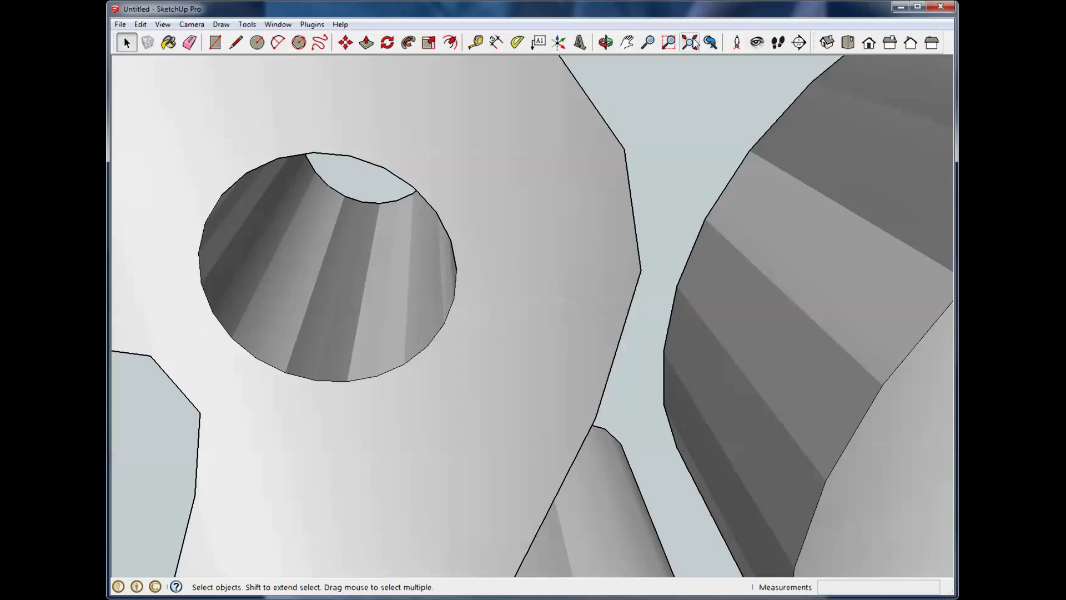
pyautogui.click(694, 43)
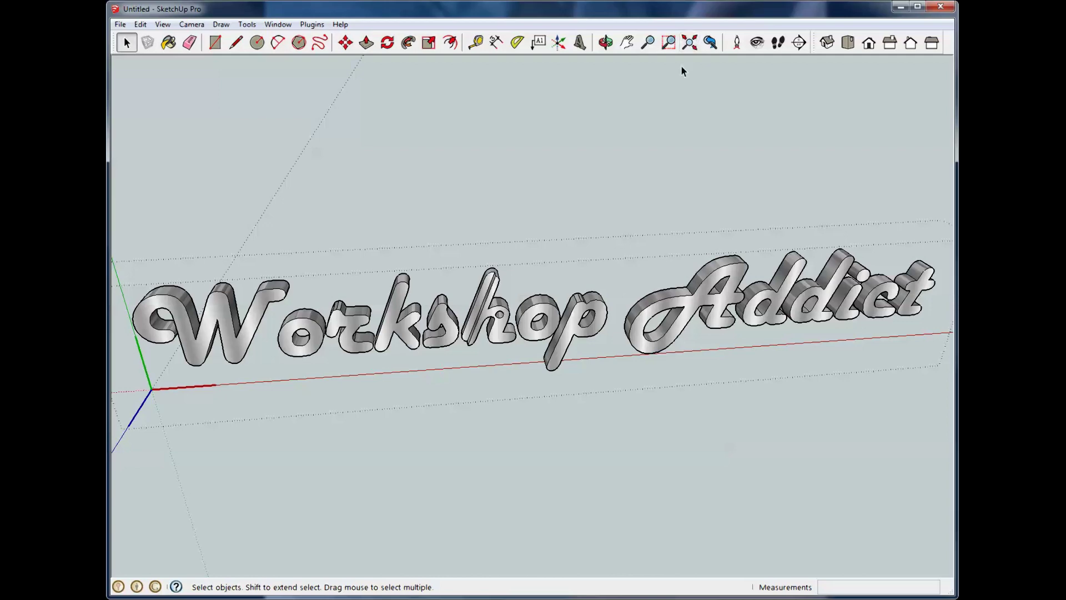
pyautogui.click(711, 43)
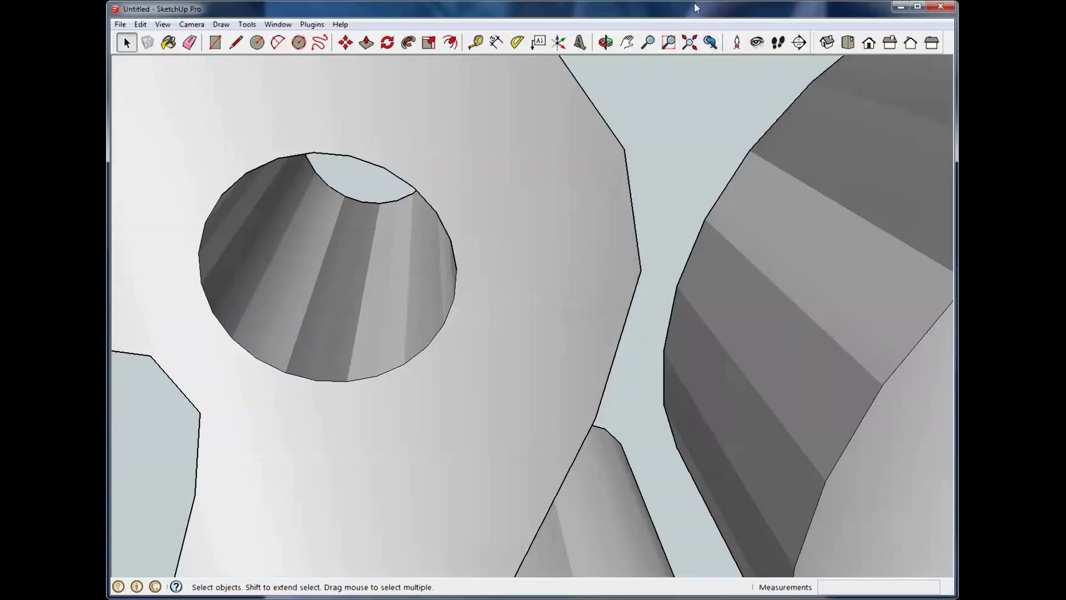
pyautogui.click(711, 43)
pyautogui.click(711, 43)
pyautogui.click(711, 42)
pyautogui.click(711, 43)
pyautogui.click(712, 43)
pyautogui.click(711, 43)
pyautogui.click(712, 43)
pyautogui.click(712, 43)
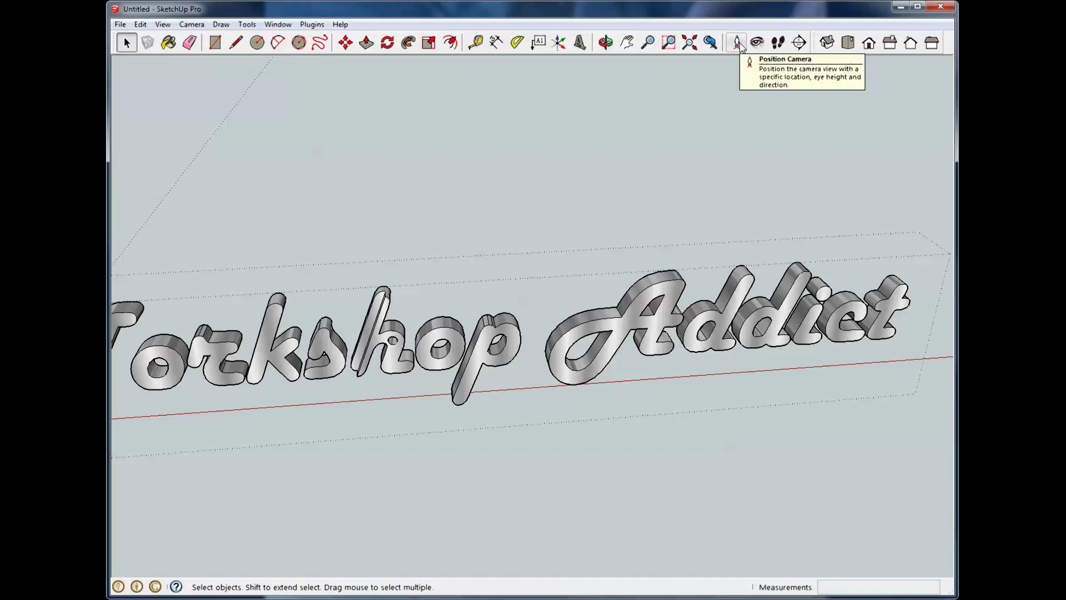
# Step: Position the camera at eye level atop the letter o, aiming across the text
pyautogui.click(737, 43)
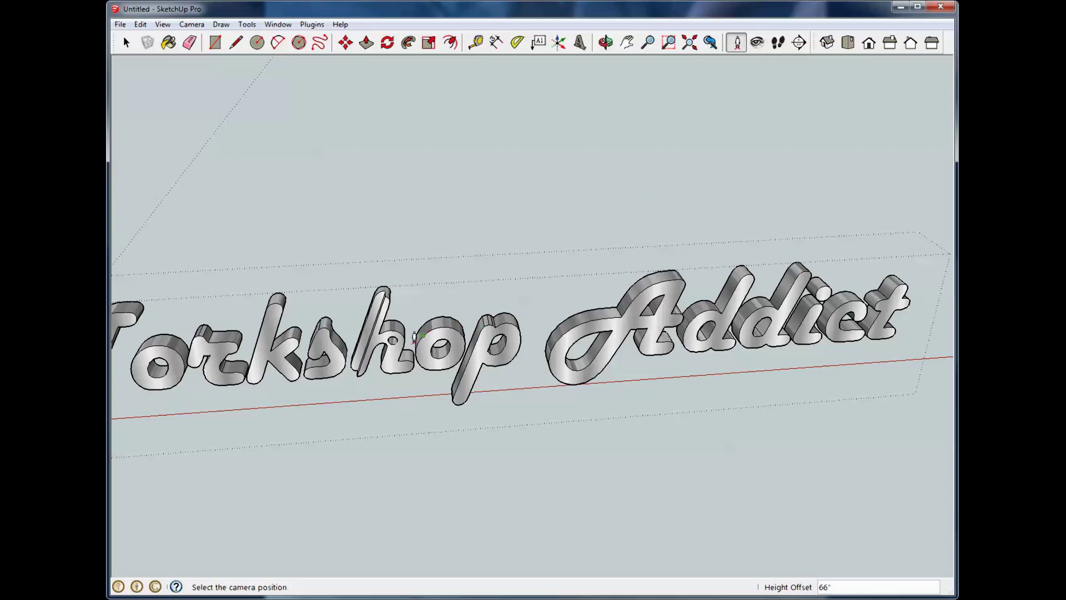
pyautogui.scroll(1, 412, 337)
pyautogui.scroll(5, 412, 337)
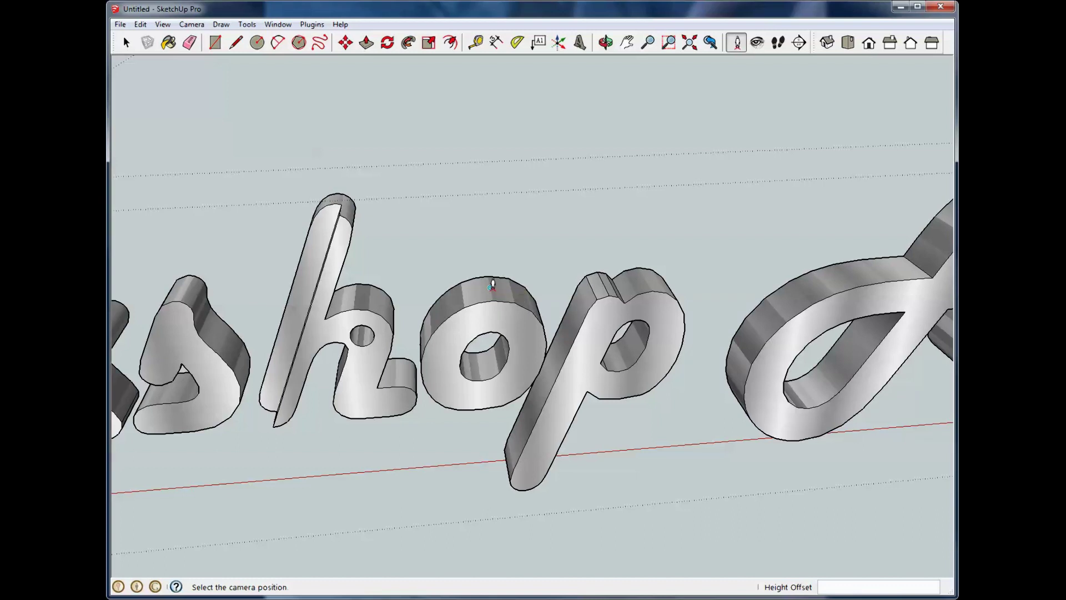
pyautogui.moveTo(491, 286); pyautogui.dragTo(375, 300)
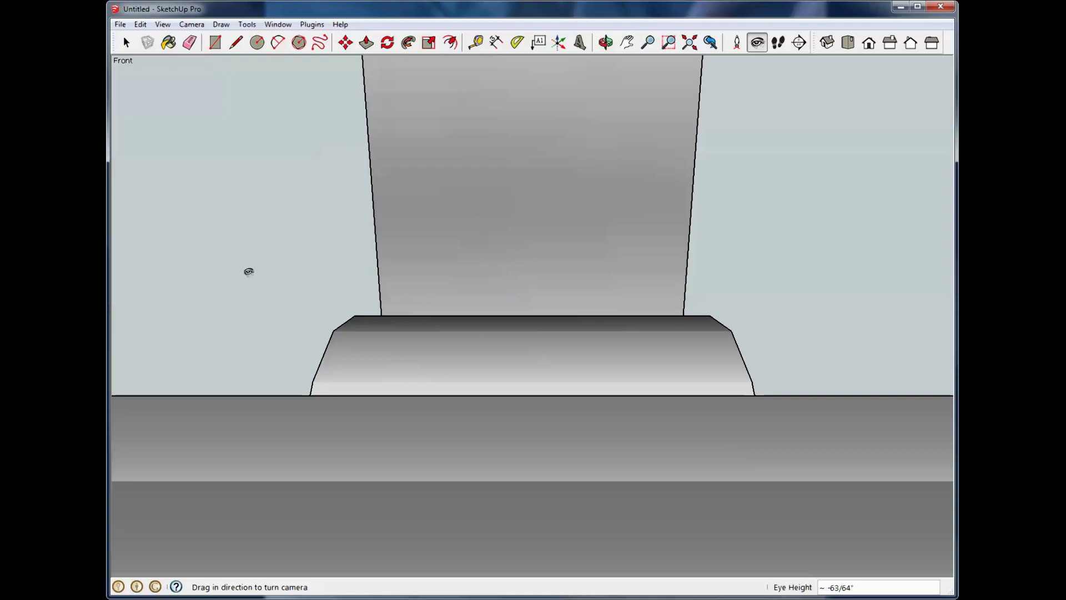
# Step: Position the camera at a letter hole's edge and turn it to look up through the hole
pyautogui.moveTo(248, 269); pyautogui.dragTo(607, 287, button='middle')
pyautogui.moveTo(509, 329); pyautogui.dragTo(502, 257, button='middle')
pyautogui.click(737, 45)
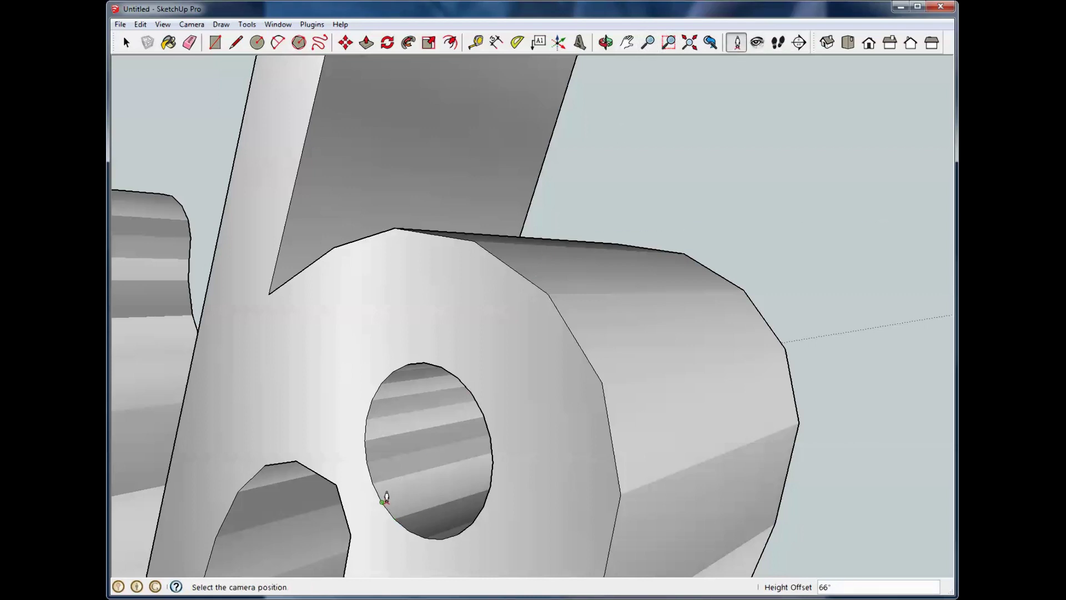
pyautogui.moveTo(387, 499); pyautogui.dragTo(479, 461)
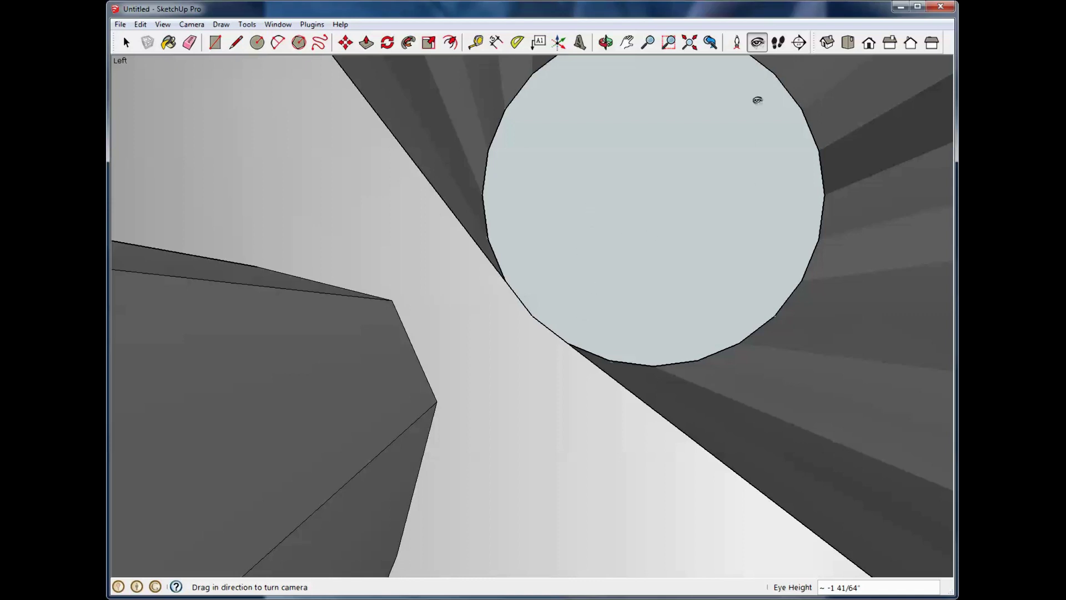
pyautogui.moveTo(757, 98); pyautogui.dragTo(693, 59)
# Step: Fit the whole Workshop Addict text in view, then turn the camera left and right from one spot
pyautogui.click(689, 43)
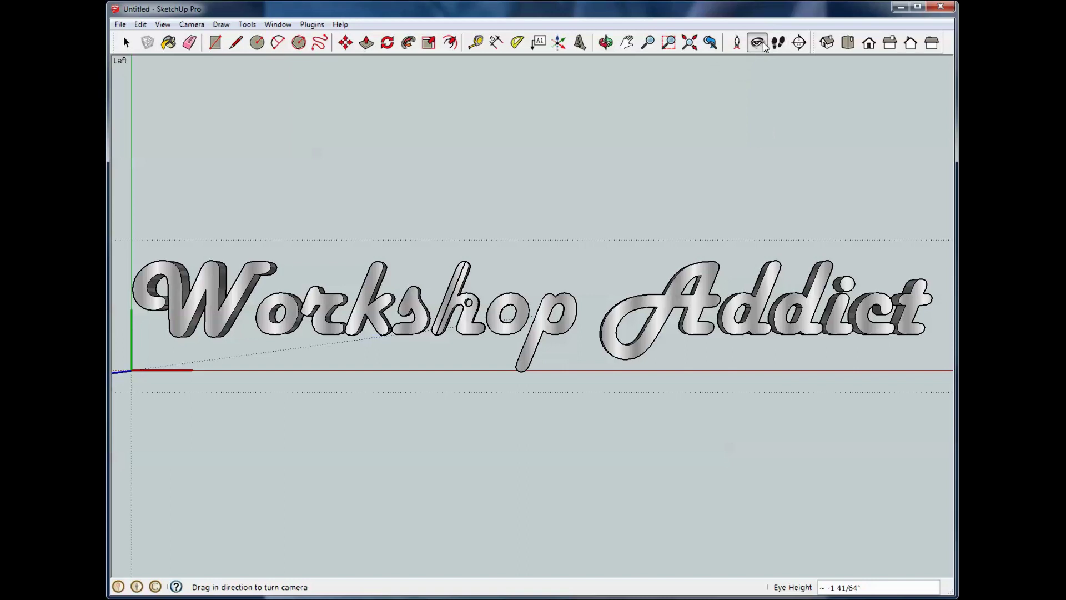
pyautogui.moveTo(653, 152); pyautogui.dragTo(655, 216, button='middle')
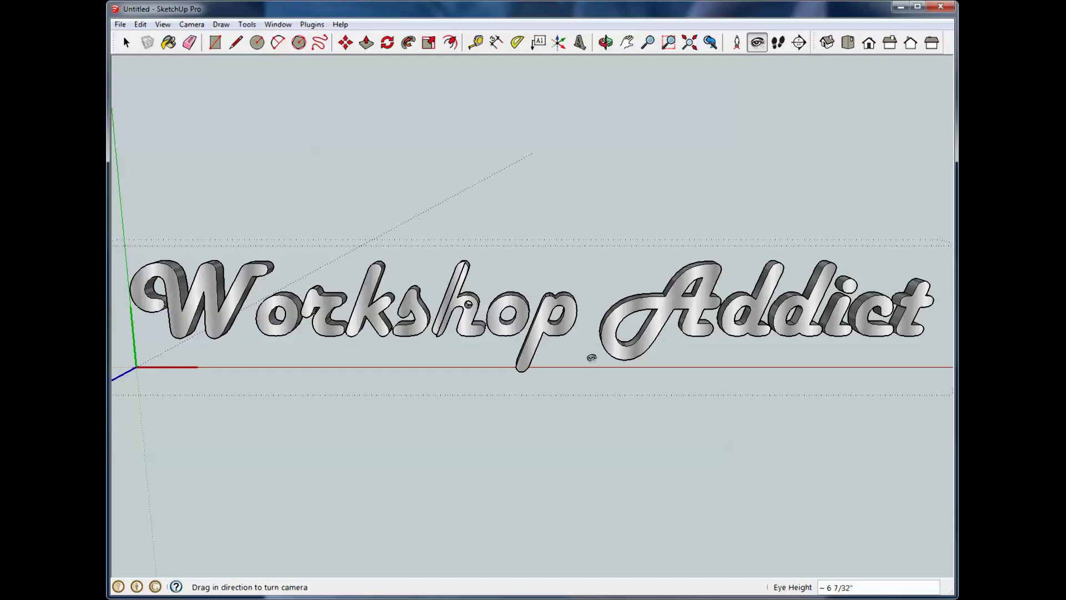
pyautogui.moveTo(740, 326); pyautogui.dragTo(911, 364)
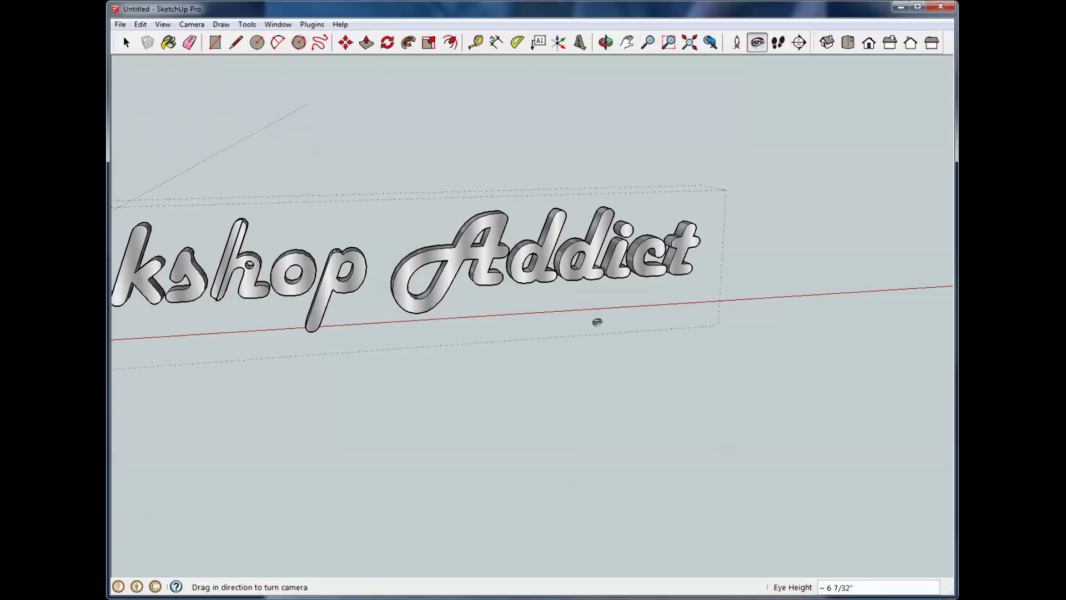
pyautogui.moveTo(595, 322); pyautogui.dragTo(828, 326)
pyautogui.moveTo(378, 255); pyautogui.dragTo(838, 209)
pyautogui.moveTo(427, 184); pyautogui.dragTo(601, 94)
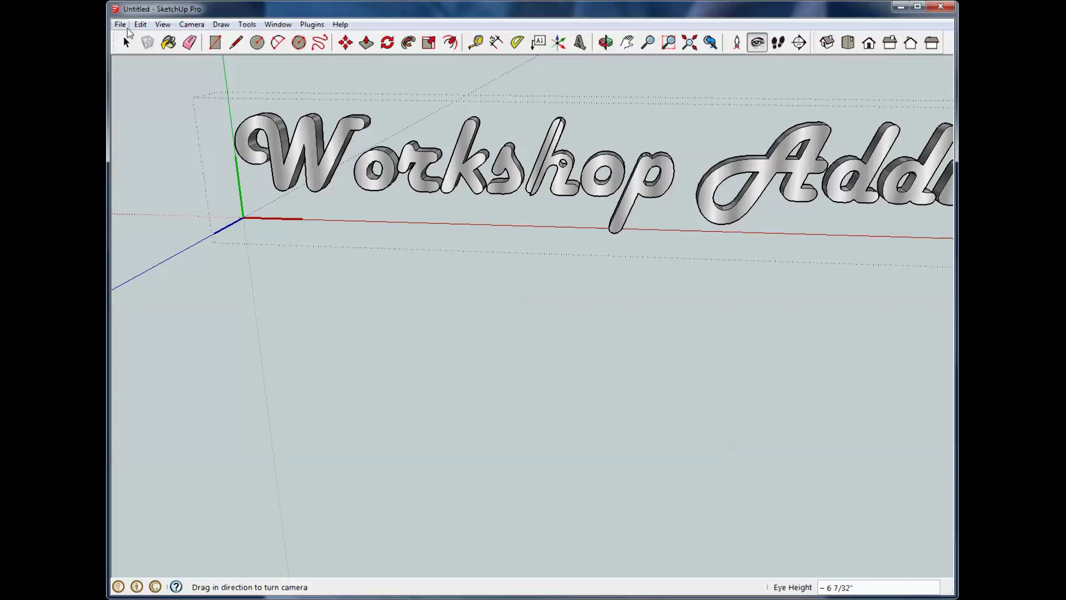
# Step: Open recent model 2500_as-built2.skp without saving the text model, and show its Dining room scene
pyautogui.click(120, 25)
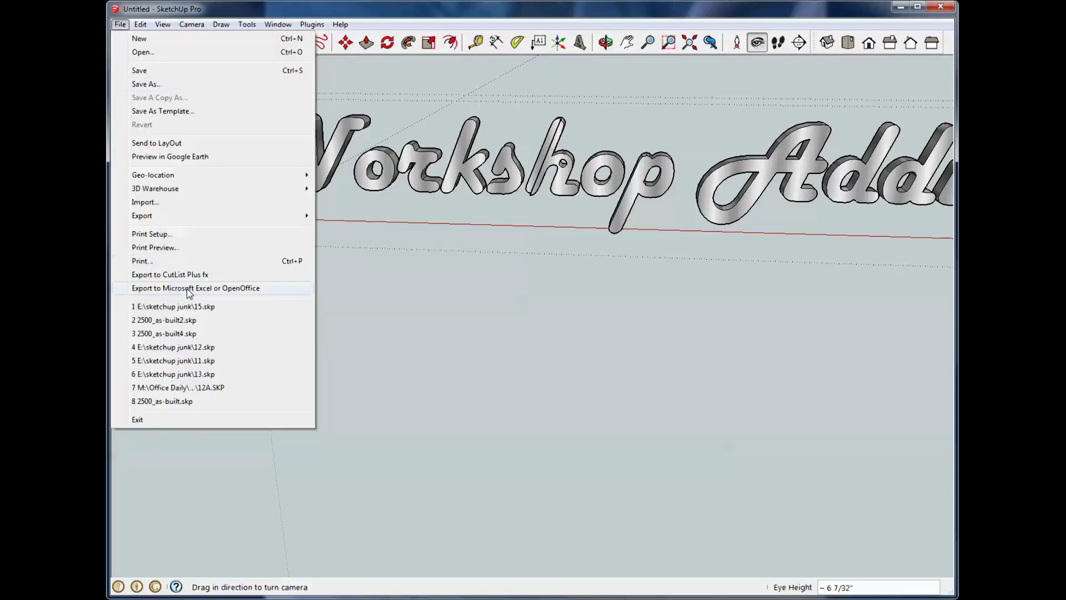
pyautogui.click(205, 321)
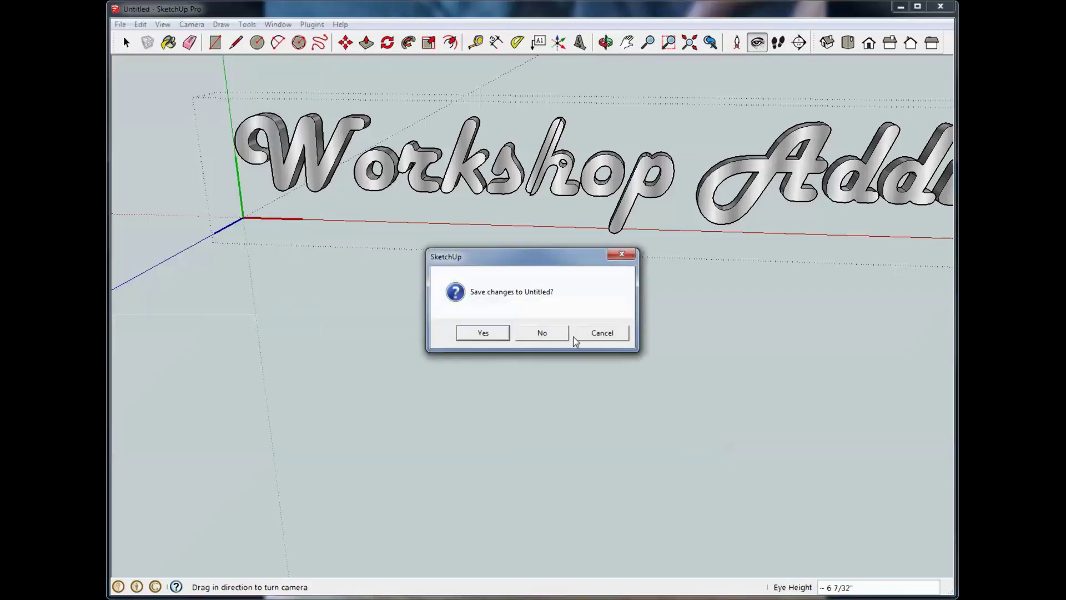
pyautogui.click(555, 333)
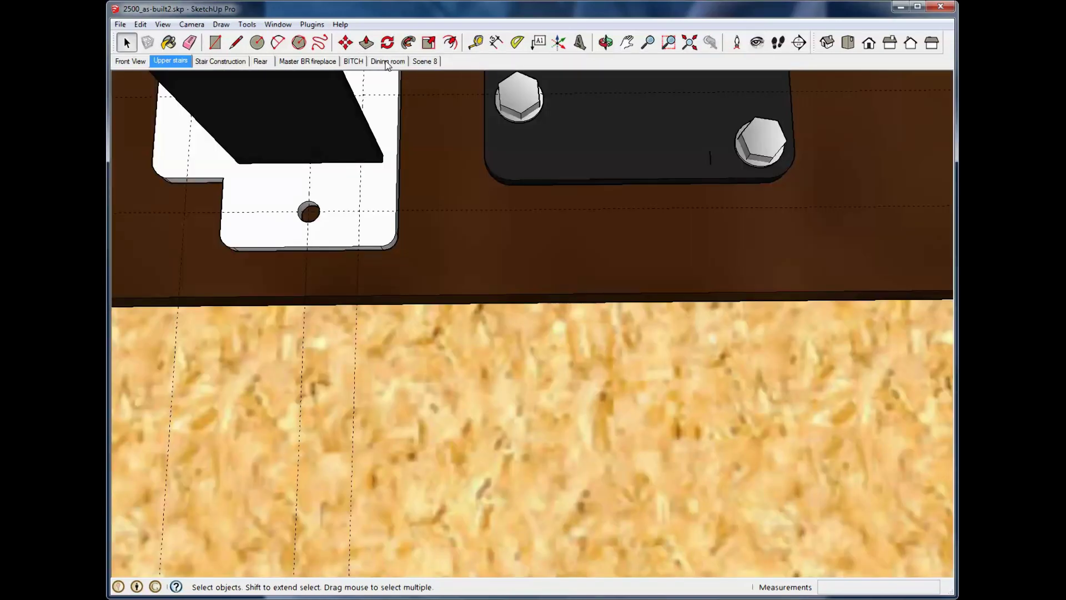
pyautogui.click(388, 63)
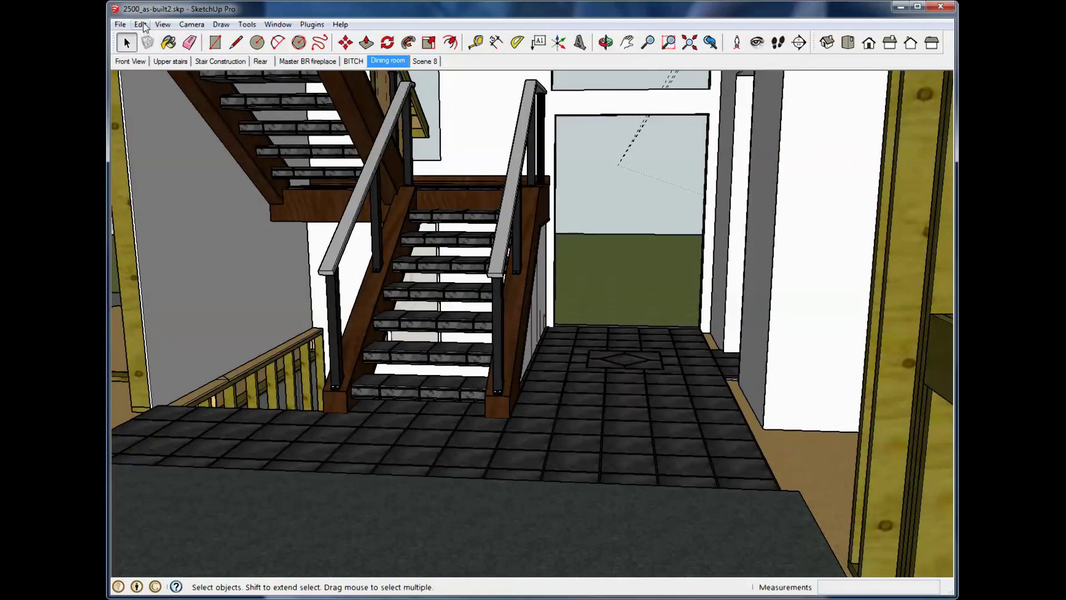
# Step: Open 15.skp from the sketchup junk folder on the E drive
pyautogui.click(120, 24)
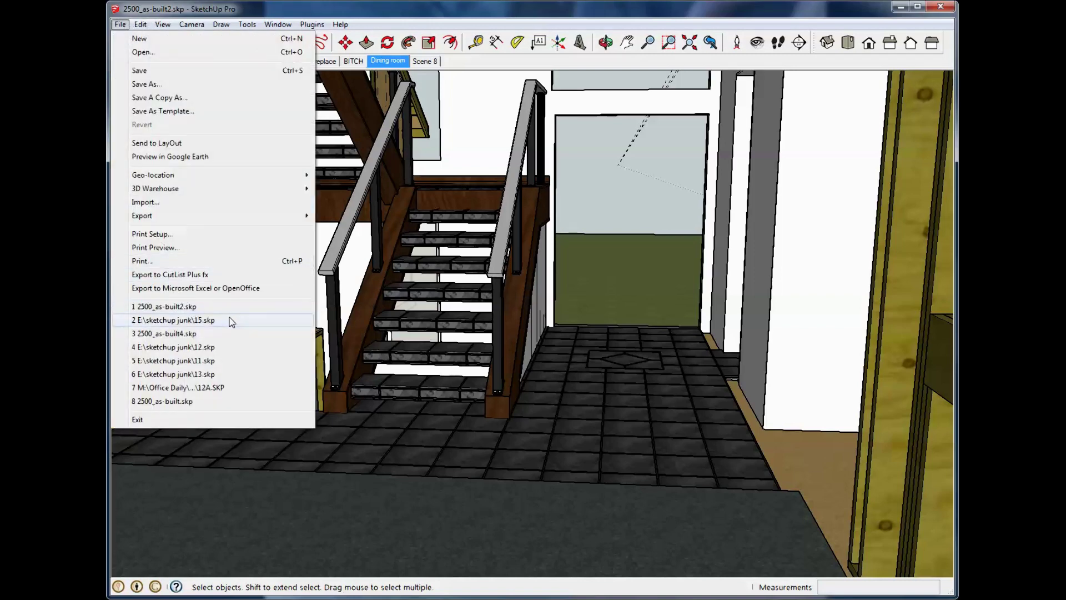
pyautogui.click(140, 53)
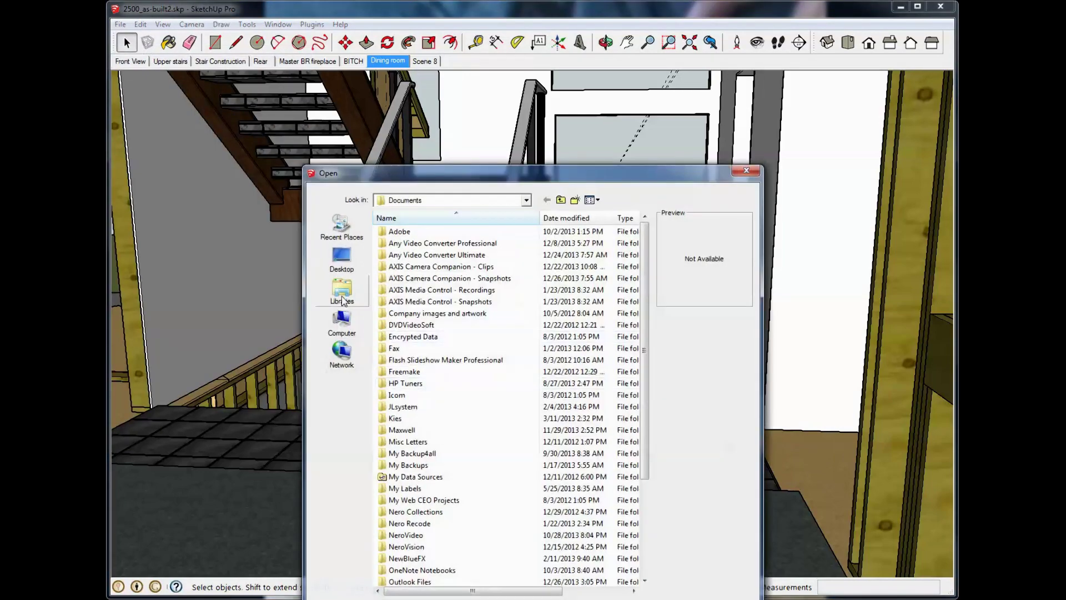
pyautogui.click(342, 255)
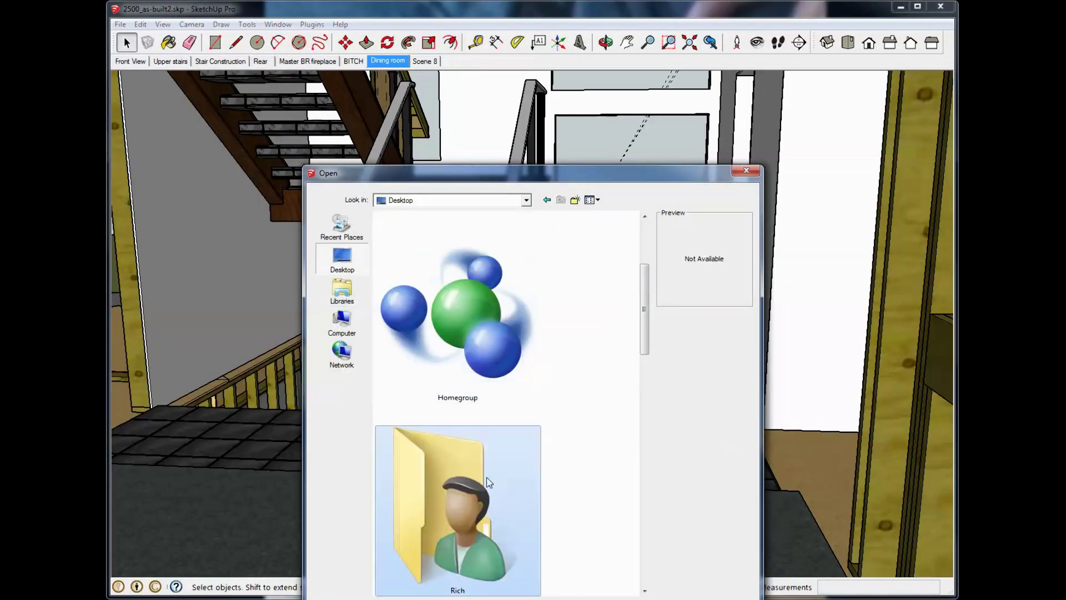
pyautogui.click(341, 322)
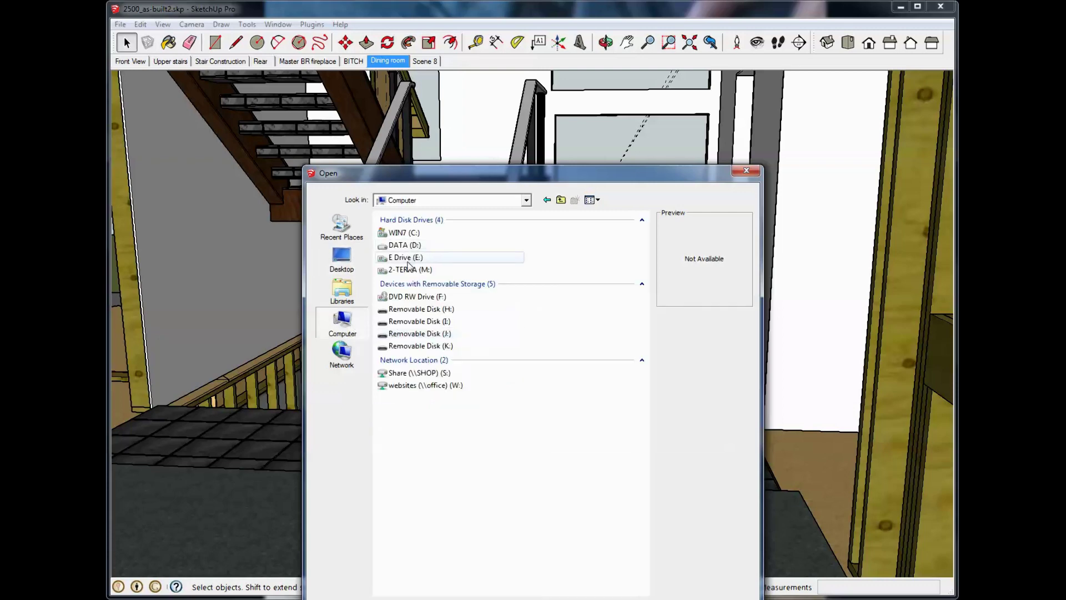
pyautogui.doubleClick(408, 260)
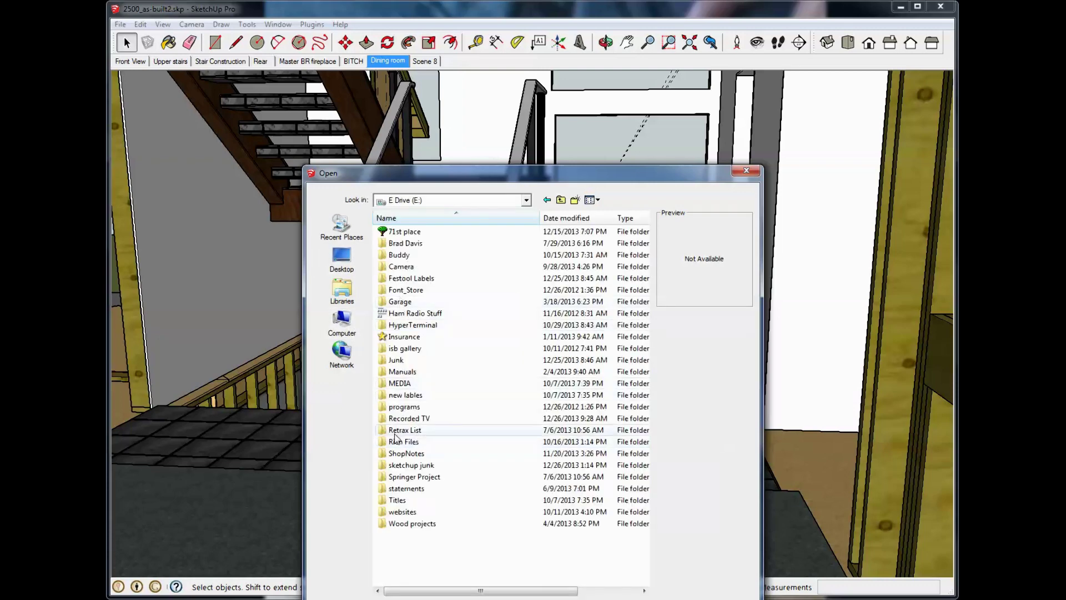
pyautogui.doubleClick(404, 465)
pyautogui.click(396, 256)
pyautogui.doubleClick(396, 256)
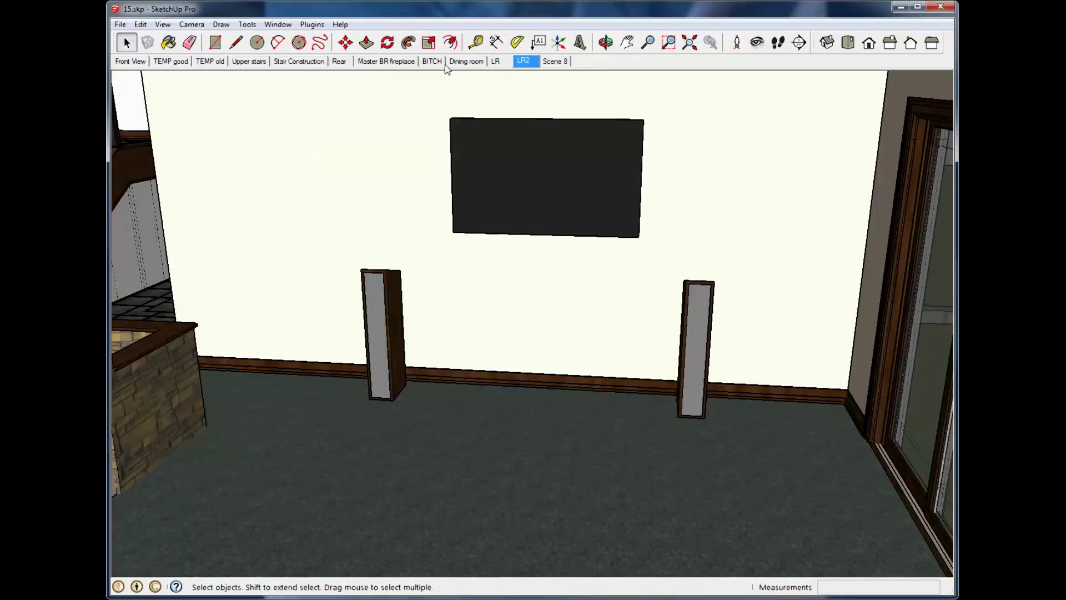
# Step: From the Dining room scene, orbit around the stairs and try walking through the room
pyautogui.click(461, 63)
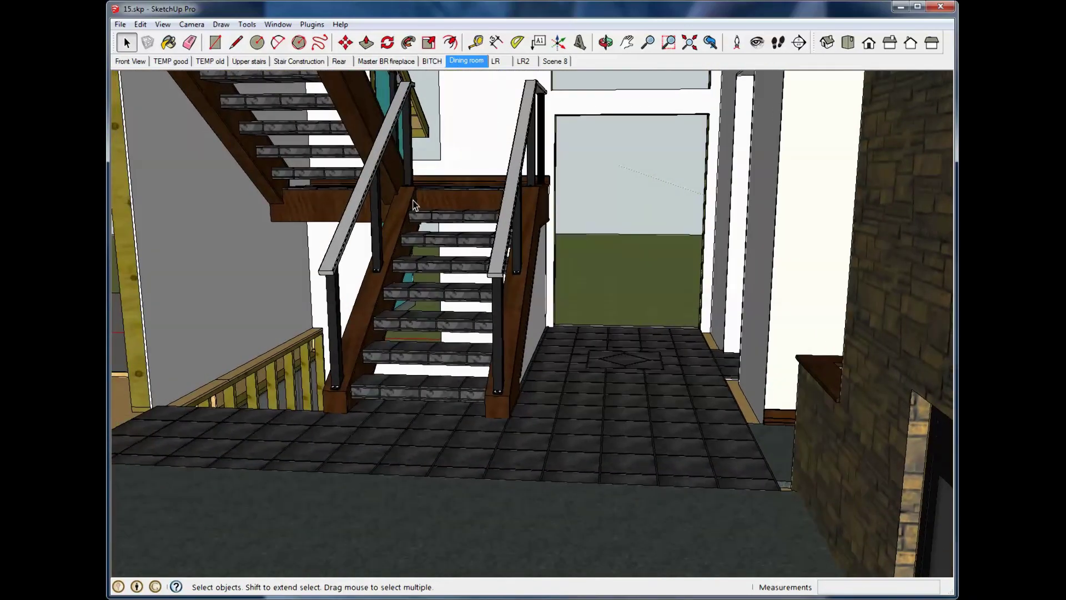
pyautogui.moveTo(387, 294); pyautogui.dragTo(419, 312, button='middle')
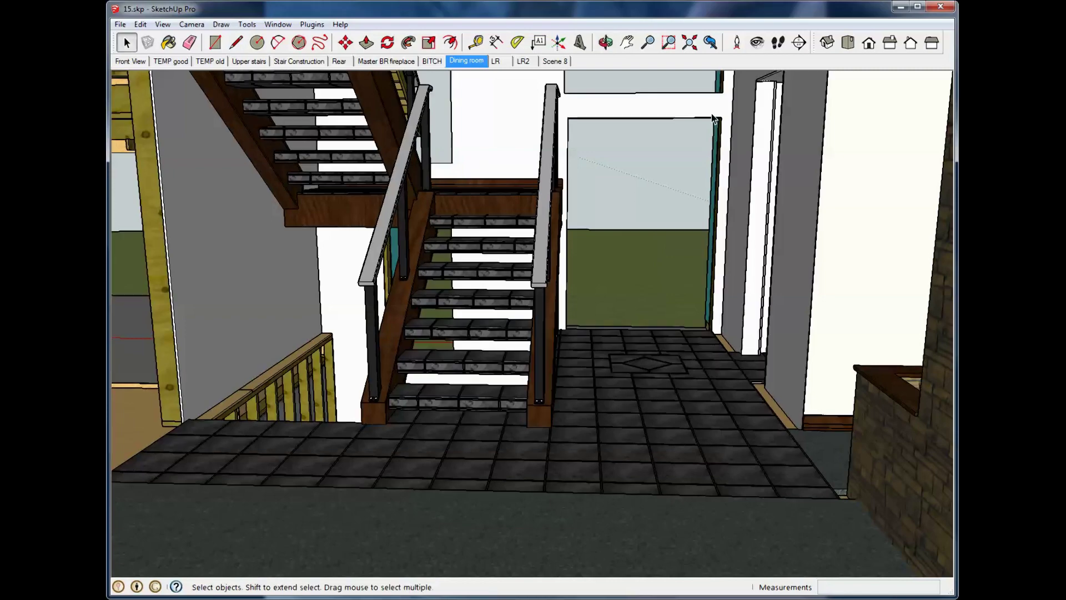
pyautogui.click(777, 45)
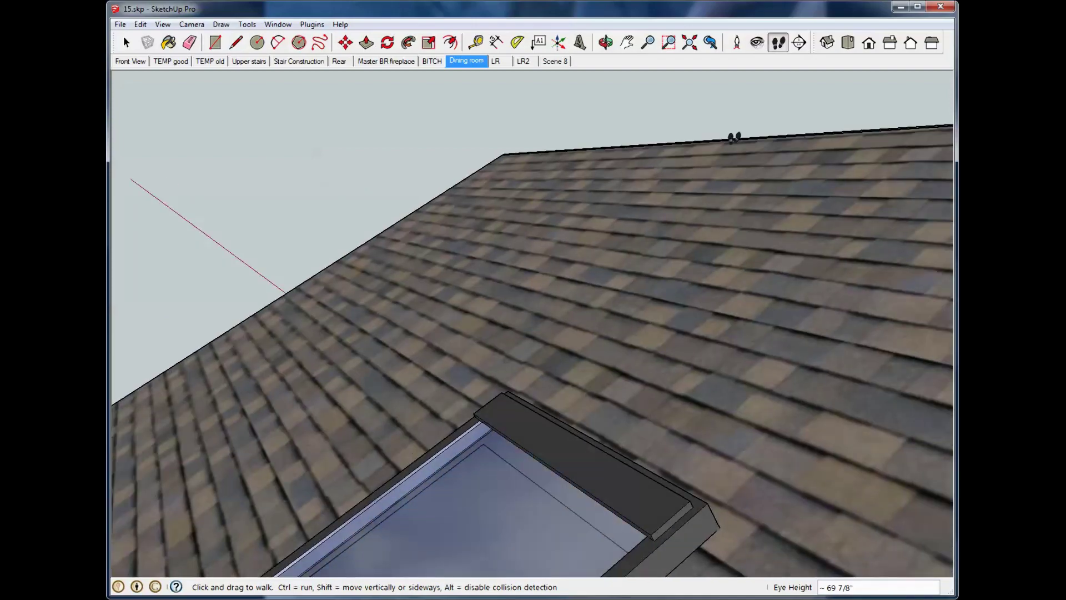
pyautogui.click(466, 61)
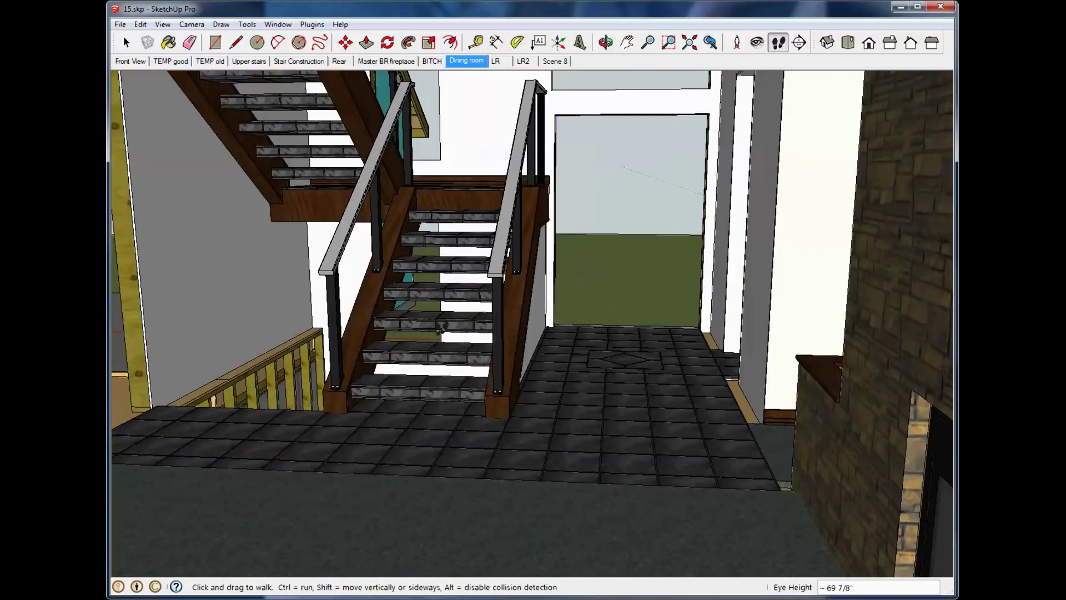
# Step: Stand the camera on the floor at eye height and look toward the wall, fireplace and doorway
pyautogui.click(737, 42)
pyautogui.click(339, 274)
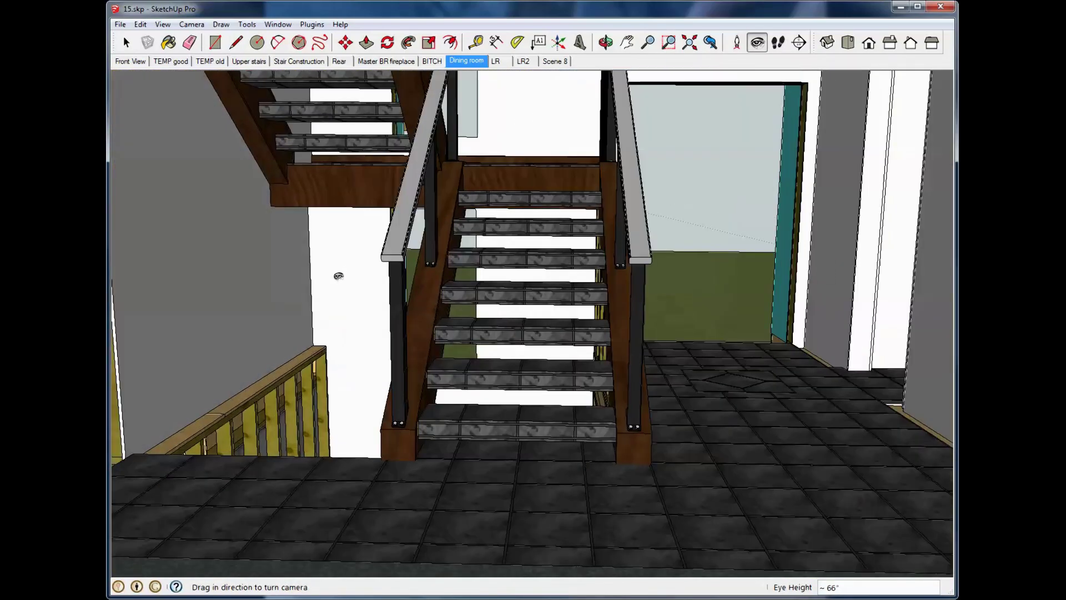
pyautogui.moveTo(338, 275); pyautogui.dragTo(543, 90)
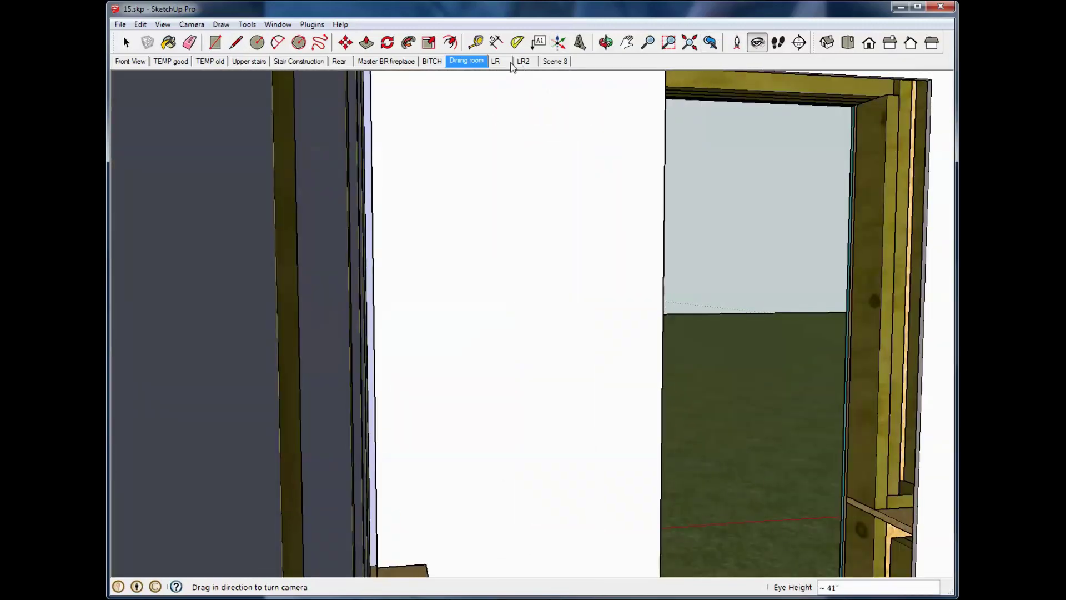
pyautogui.click(479, 61)
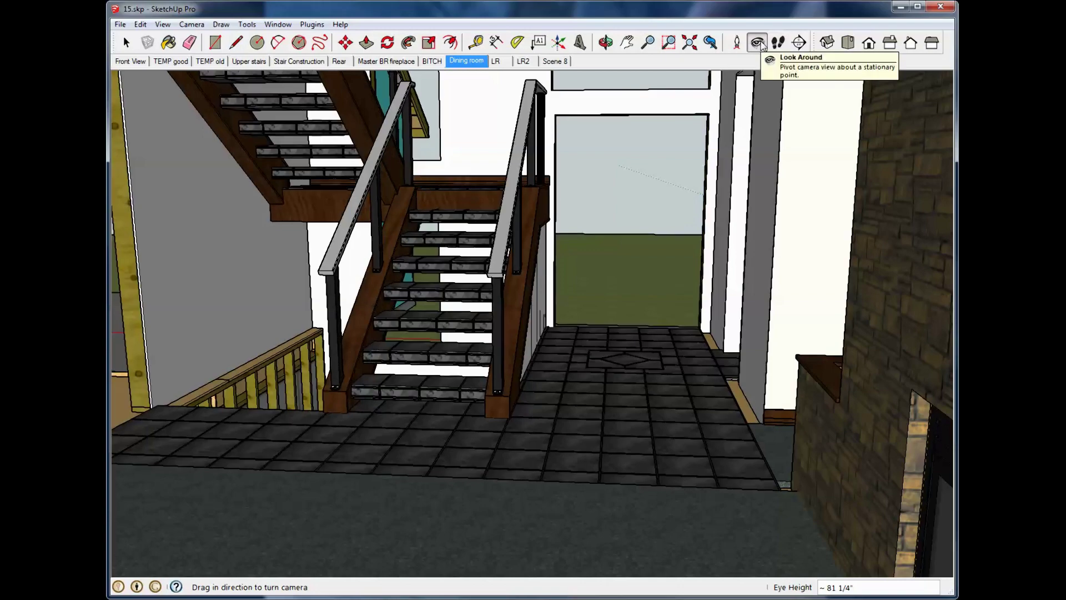
pyautogui.moveTo(267, 291); pyautogui.dragTo(356, 306)
pyautogui.moveTo(601, 304); pyautogui.dragTo(469, 286)
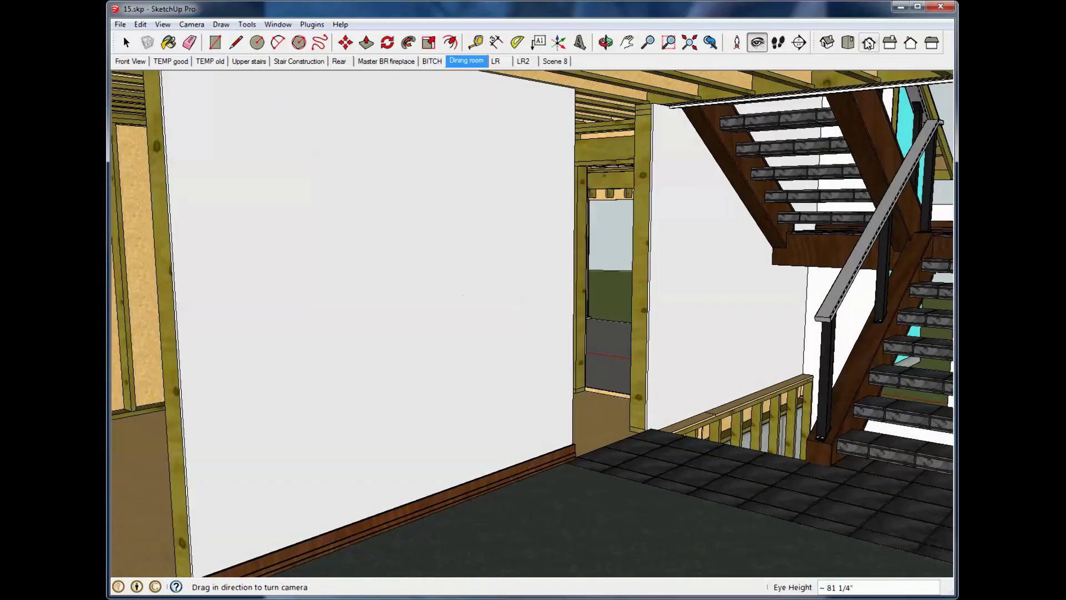
# Step: Walk forward through the dining room toward the stairs and doorway
pyautogui.click(778, 42)
pyautogui.moveTo(329, 467); pyautogui.dragTo(302, 417)
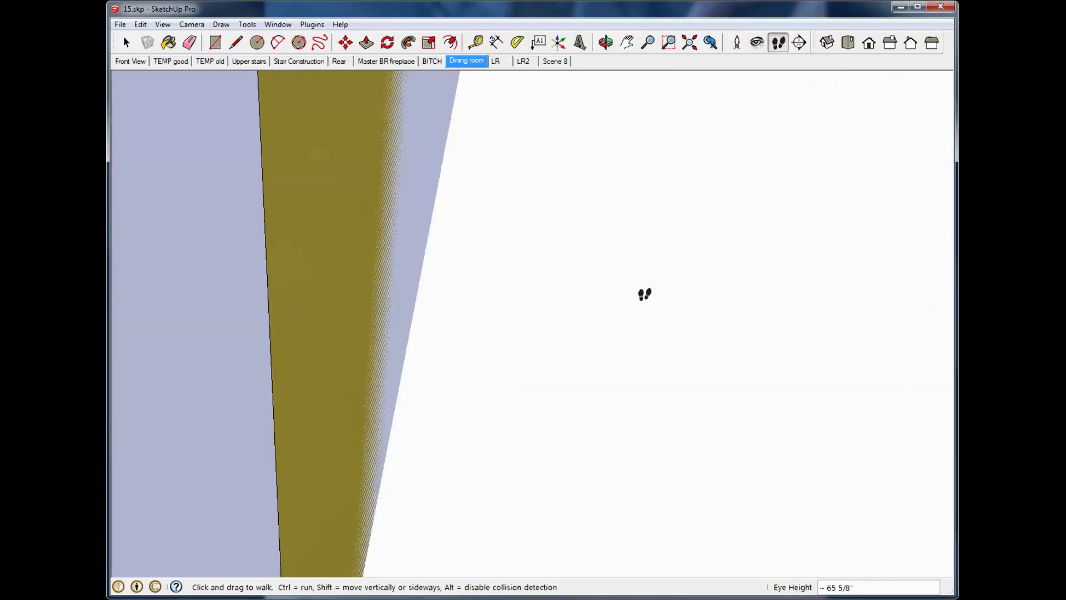
pyautogui.click(464, 61)
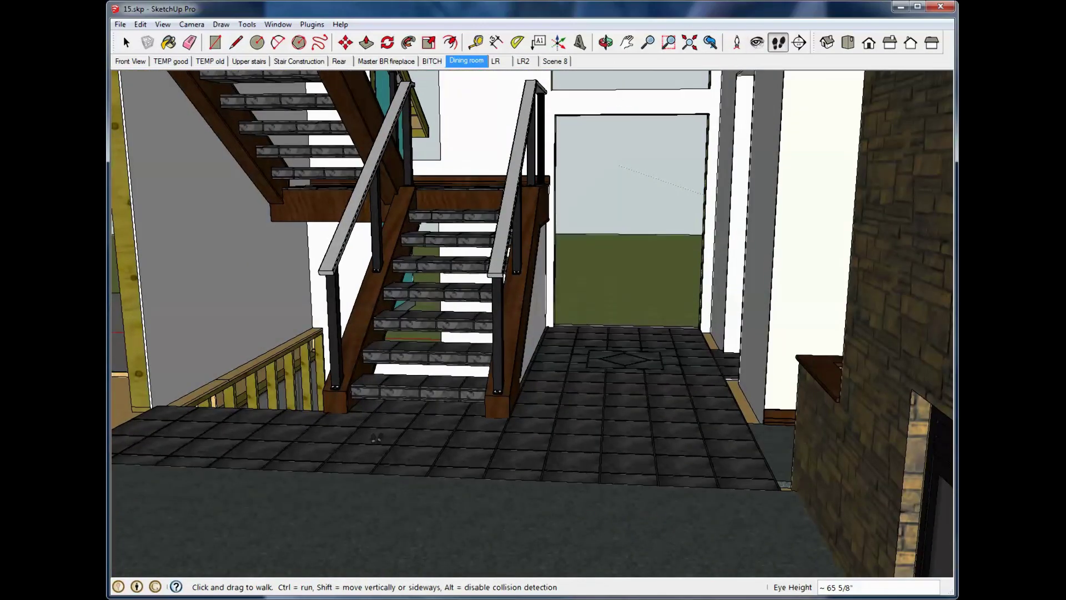
pyautogui.moveTo(376, 438); pyautogui.dragTo(553, 371)
pyautogui.moveTo(580, 314); pyautogui.dragTo(580, 314)
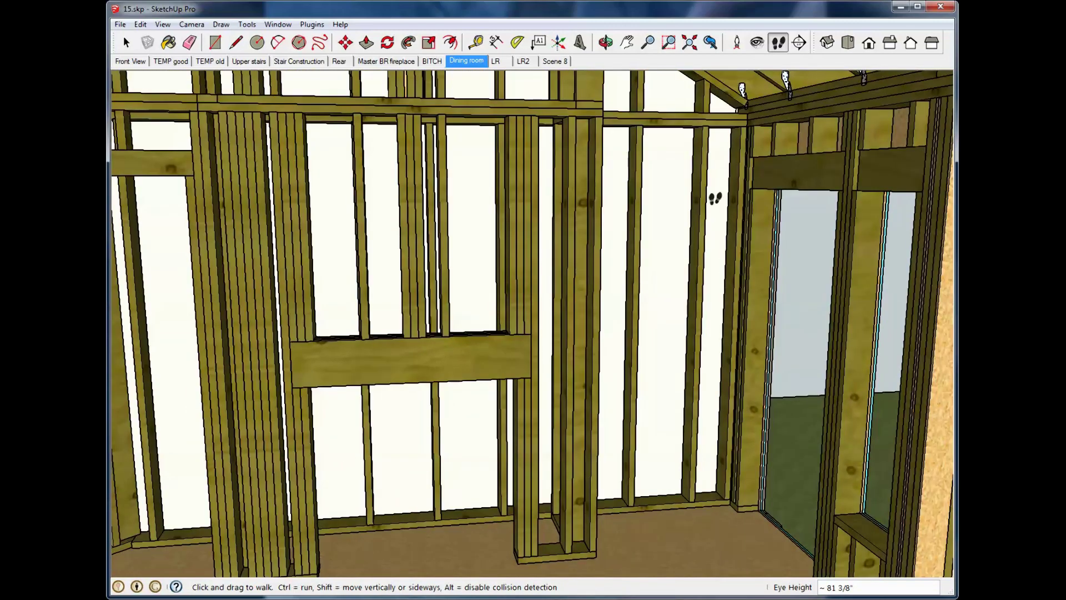
# Step: From the Dining room scene, orbit toward the fireplace and place a section plane on the wall
pyautogui.click(467, 61)
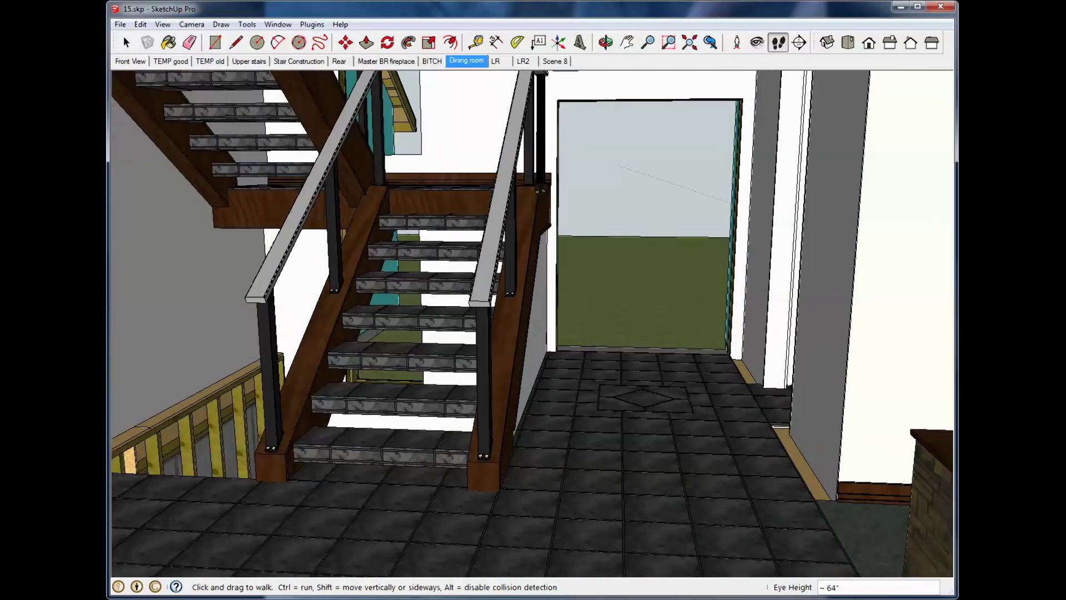
pyautogui.moveTo(589, 189); pyautogui.dragTo(684, 236, button='middle')
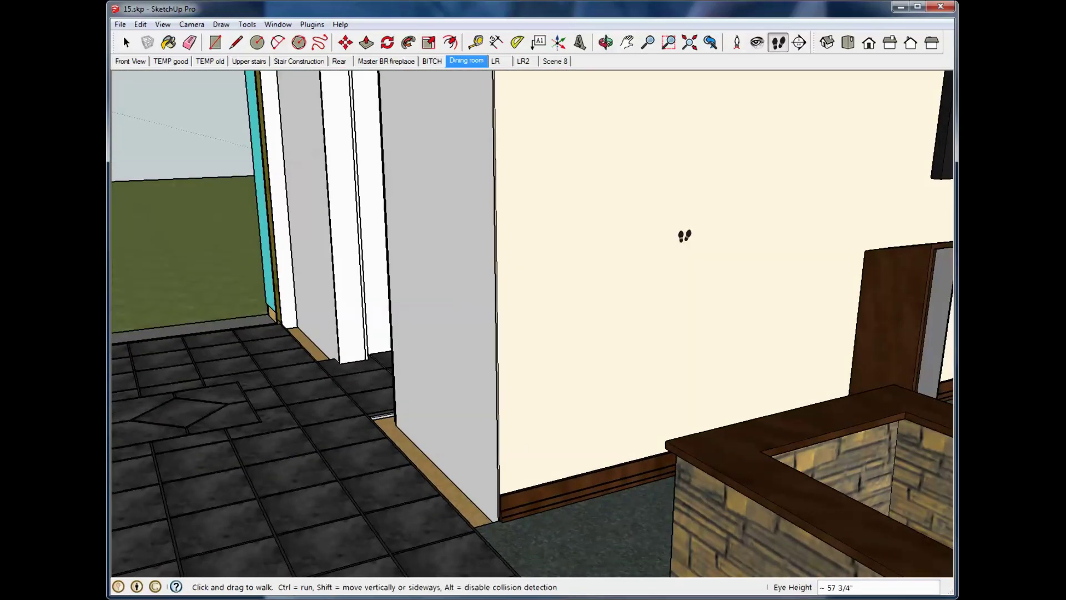
pyautogui.click(804, 42)
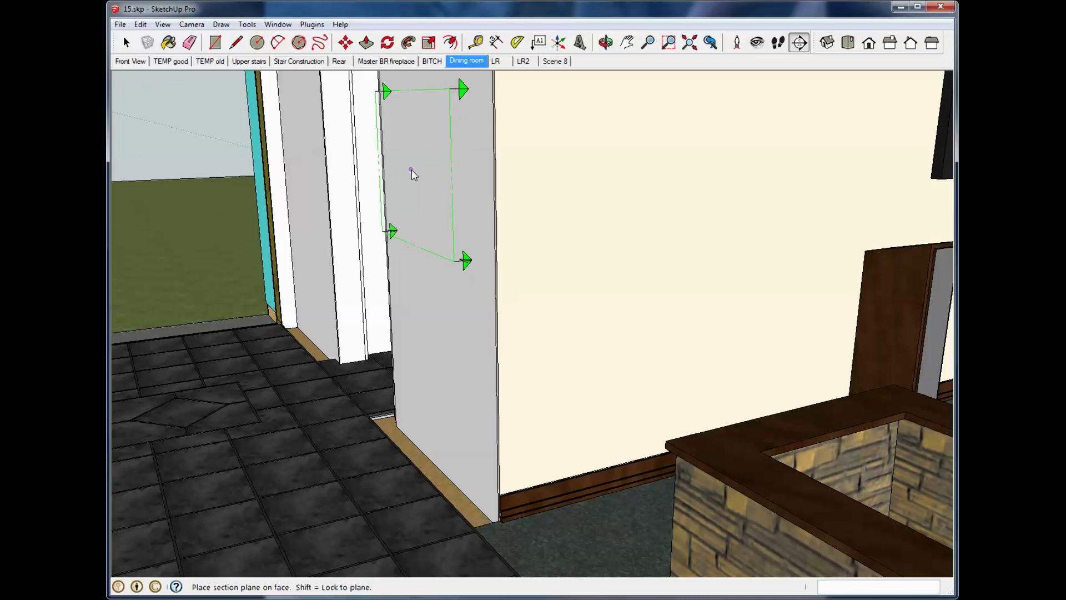
pyautogui.click(456, 163)
# Step: Walk up to and along the cut wall to inspect its studs and foundation
pyautogui.press('w')
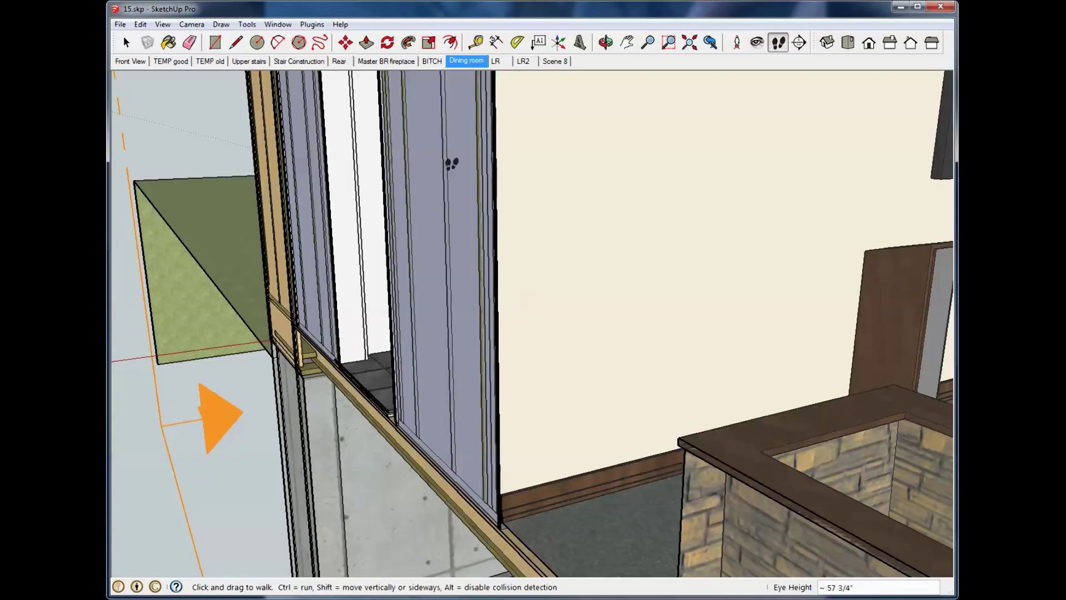
pyautogui.moveTo(451, 163); pyautogui.dragTo(432, 207)
pyautogui.keyDown('shift'); pyautogui.moveTo(432, 208); pyautogui.dragTo(495, 305, button='middle'); pyautogui.keyUp('shift')
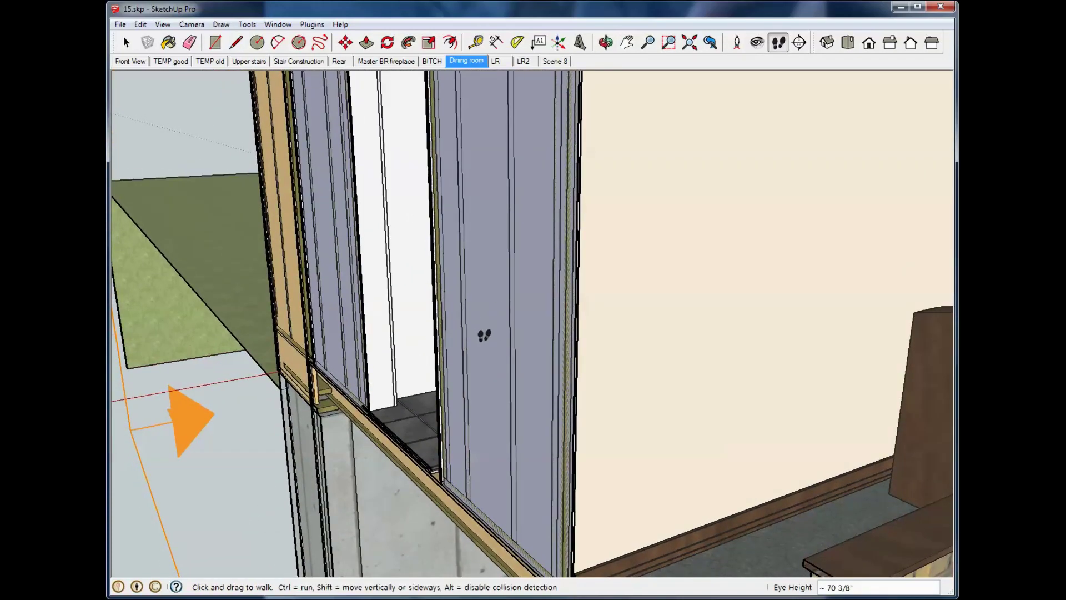
pyautogui.moveTo(485, 335); pyautogui.dragTo(442, 496)
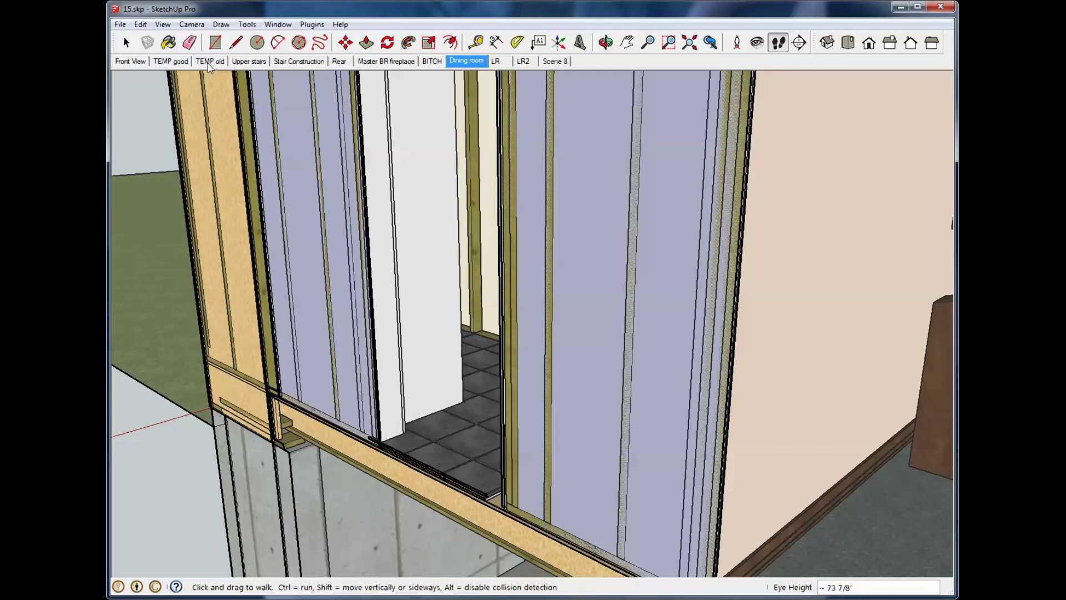
pyautogui.click(140, 24)
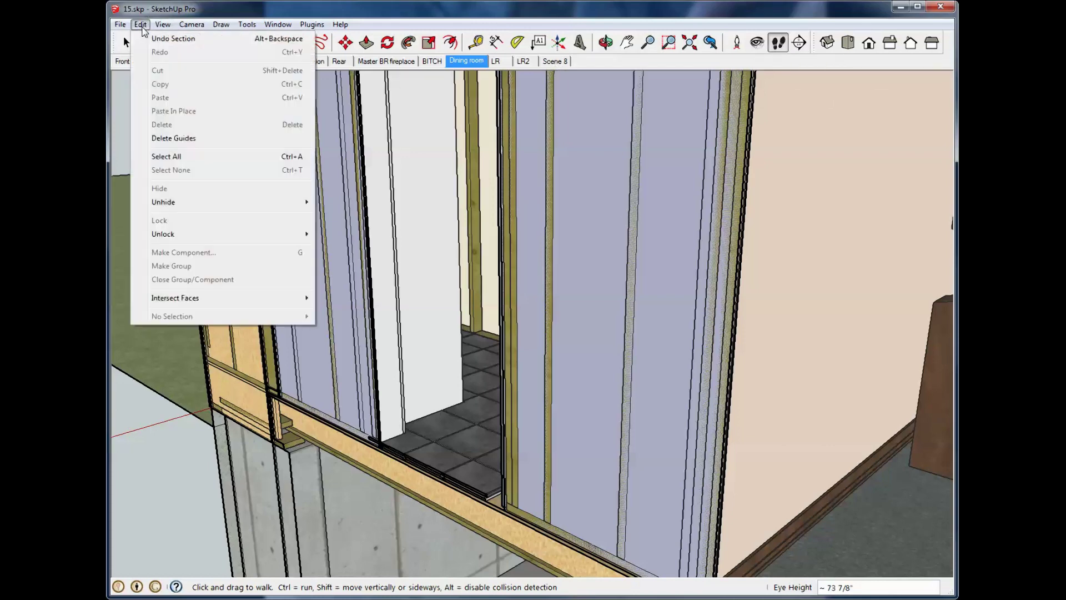
# Step: Undo the section cut, then switch through the LR scene to the LR2 TV-and-speakers view
pyautogui.click(151, 38)
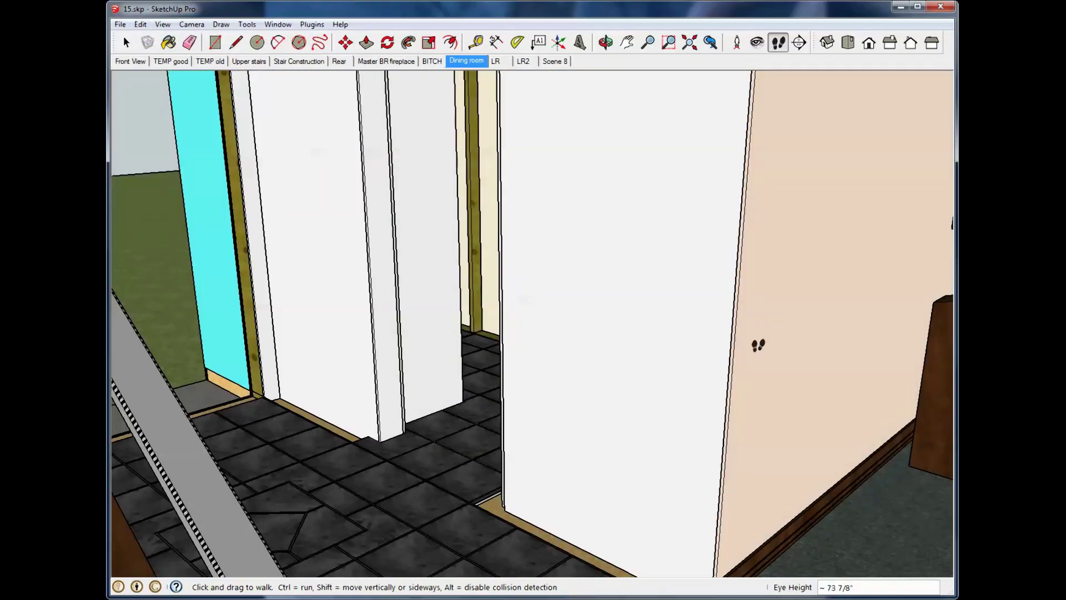
pyautogui.click(496, 62)
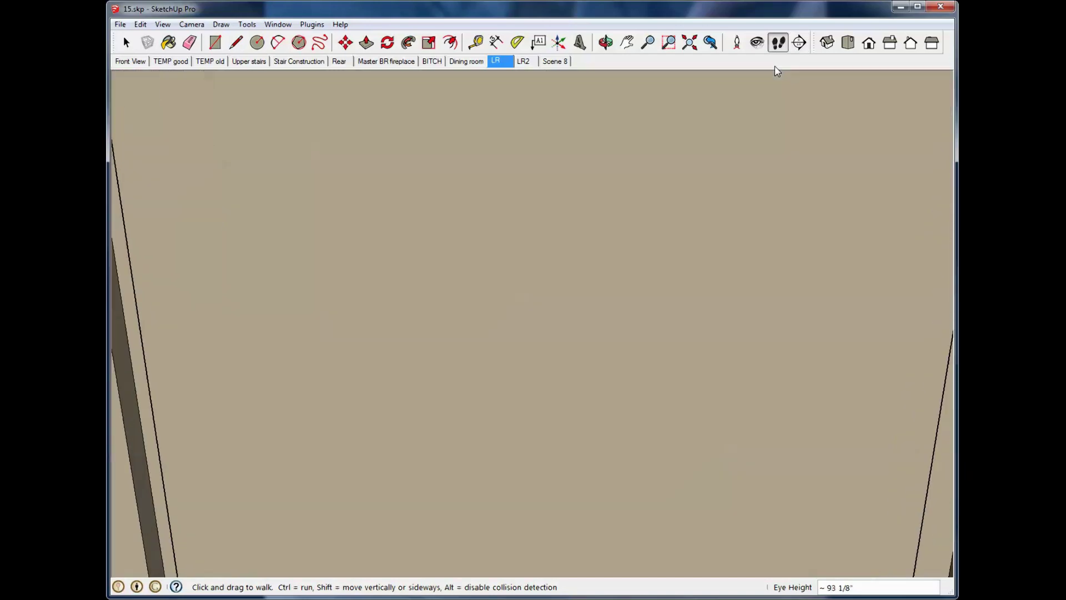
pyautogui.click(525, 61)
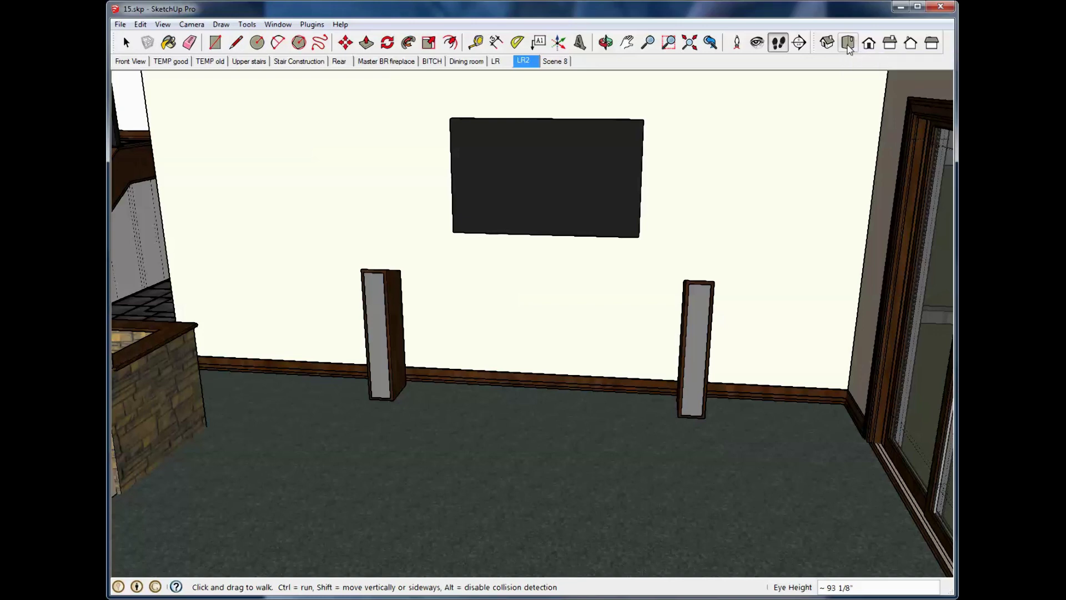
# Step: Switch to the Top view and back the camera away until the whole house shows
pyautogui.click(848, 44)
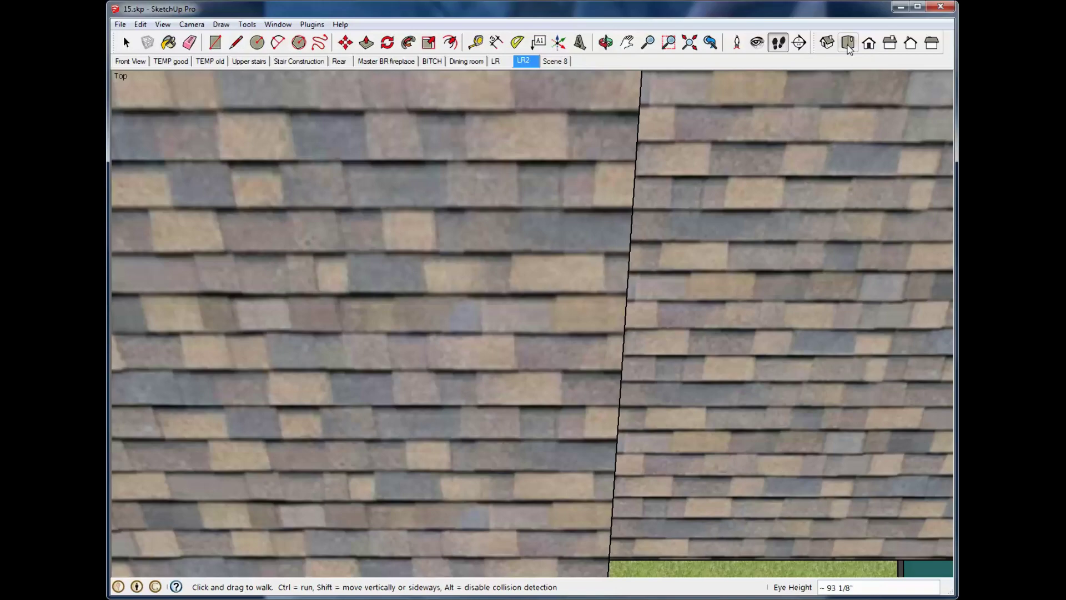
pyautogui.moveTo(842, 136)
pyautogui.mouseDown()
pyautogui.moveTo(811, 155)
pyautogui.moveTo(833, 142)
pyautogui.mouseUp()
pyautogui.keyDown('shift'); pyautogui.moveTo(833, 143); pyautogui.dragTo(557, 331, button='middle'); pyautogui.keyUp('shift')
pyautogui.moveTo(556, 331); pyautogui.dragTo(707, 172)
pyautogui.keyDown('shift'); pyautogui.moveTo(707, 172); pyautogui.dragTo(624, 197, button='middle'); pyautogui.keyUp('shift')
# Step: Step through the Front, Right, Back and Left standard views of the house
pyautogui.click(845, 45)
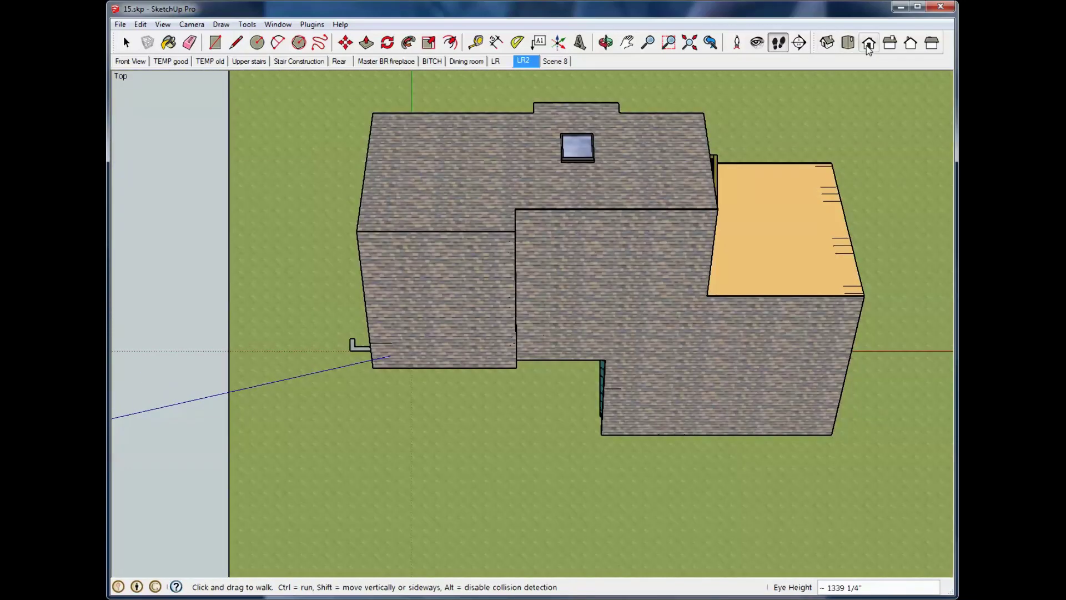
pyautogui.click(868, 44)
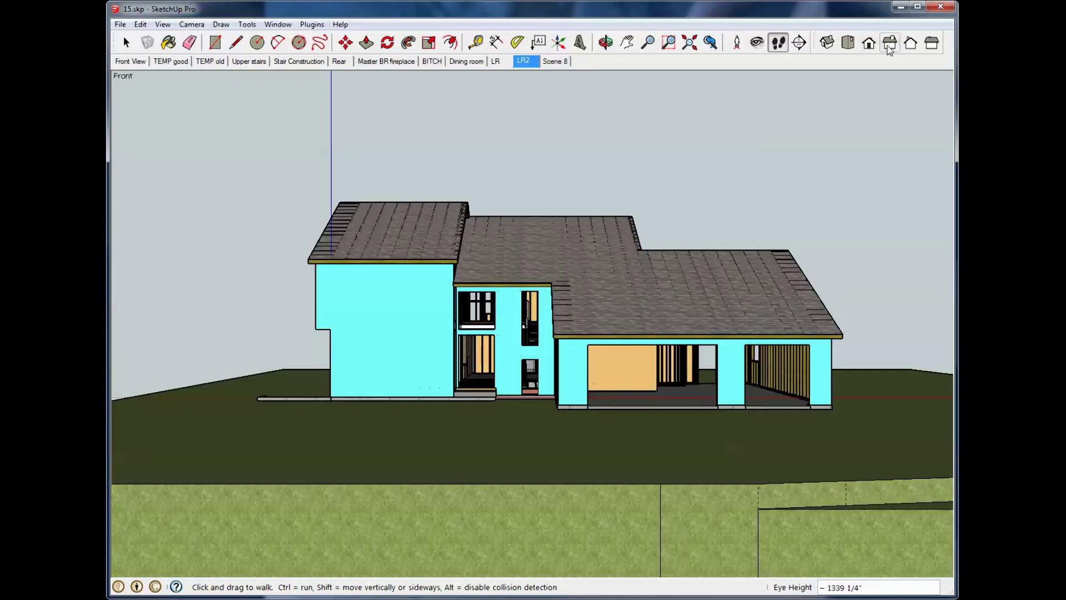
pyautogui.click(890, 45)
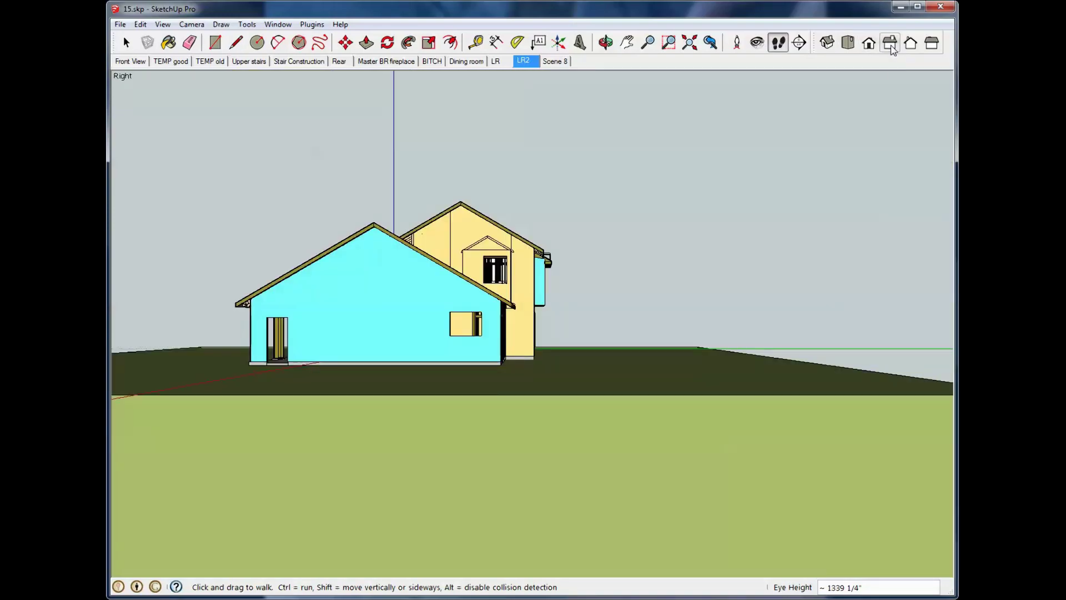
pyautogui.click(911, 44)
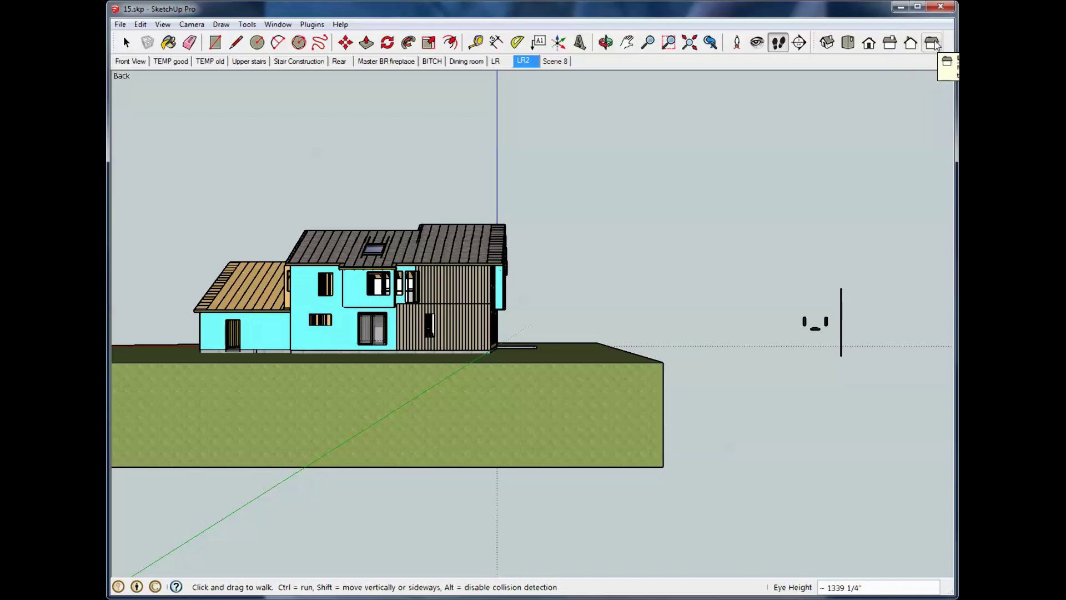
pyautogui.click(932, 43)
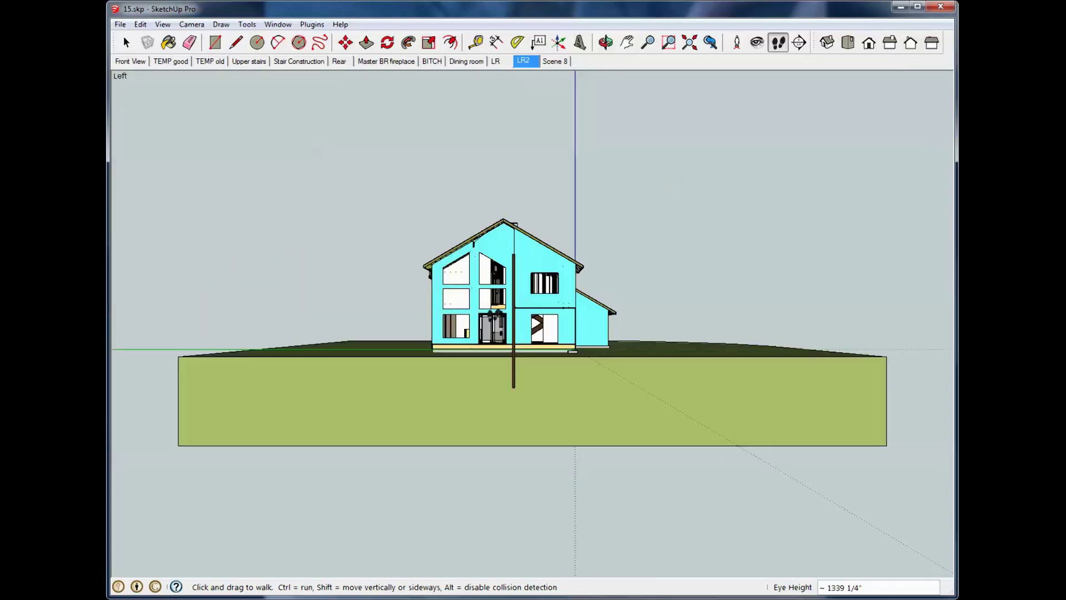
# Step: Walk and orbit toward the house's left facade
pyautogui.moveTo(467, 311); pyautogui.dragTo(469, 290)
pyautogui.press('o')
pyautogui.moveTo(633, 291); pyautogui.dragTo(558, 294)
pyautogui.press('w')
pyautogui.moveTo(811, 502); pyautogui.dragTo(533, 338)
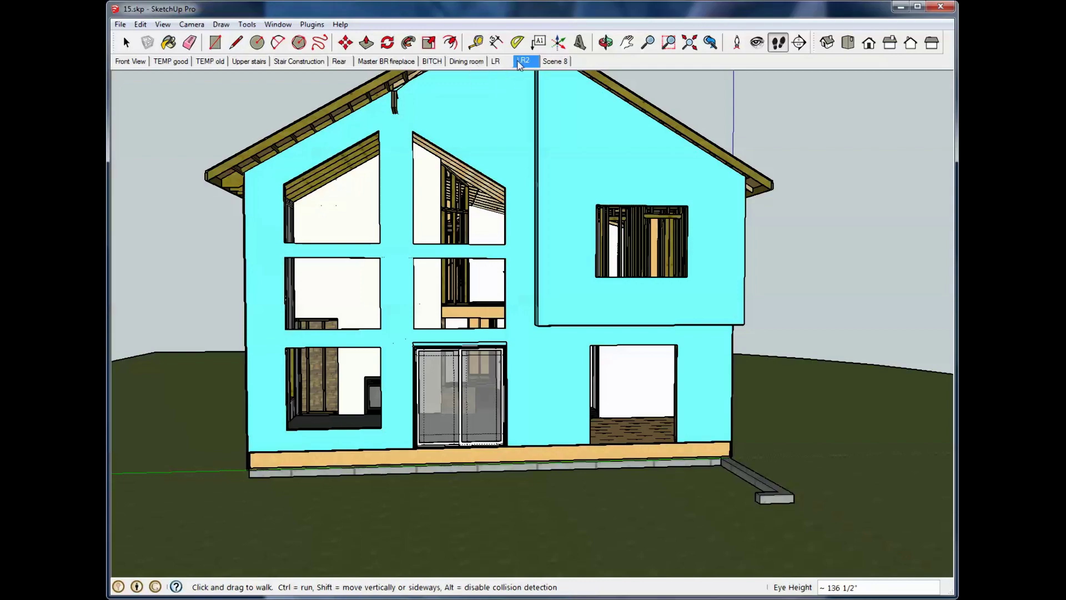
# Step: In the LR2 scene, move the left speaker 1000 along the red axis
pyautogui.click(496, 62)
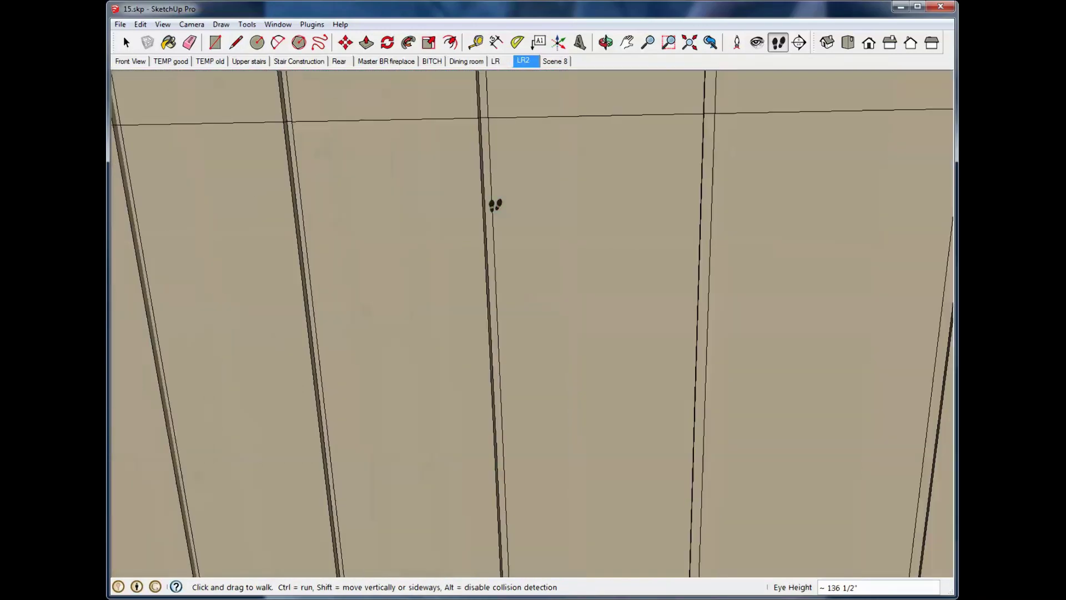
pyautogui.press('space')
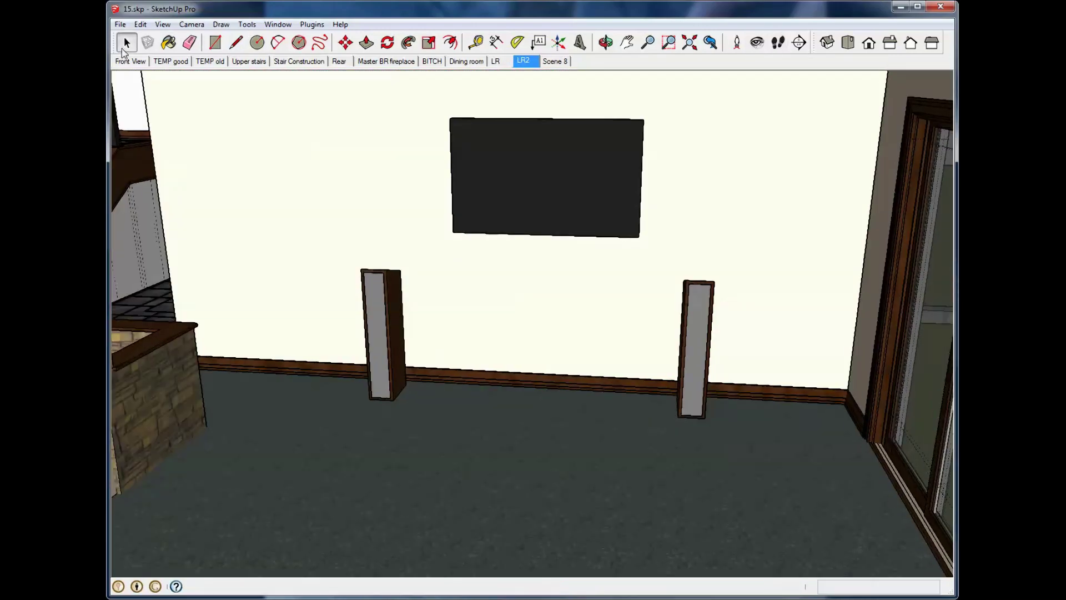
pyautogui.click(392, 323)
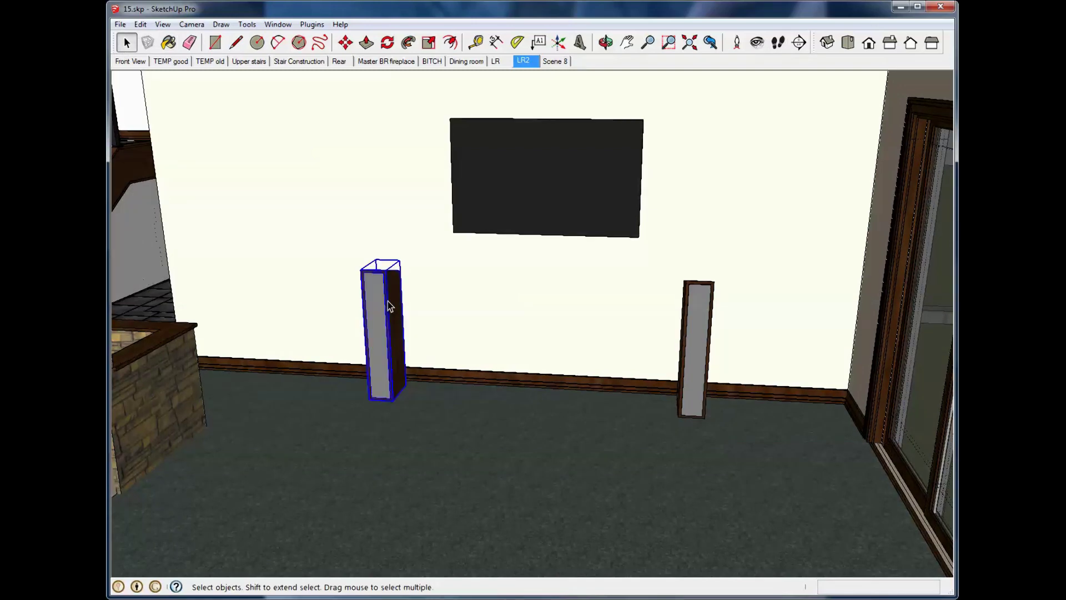
pyautogui.press('m')
pyautogui.click(383, 308)
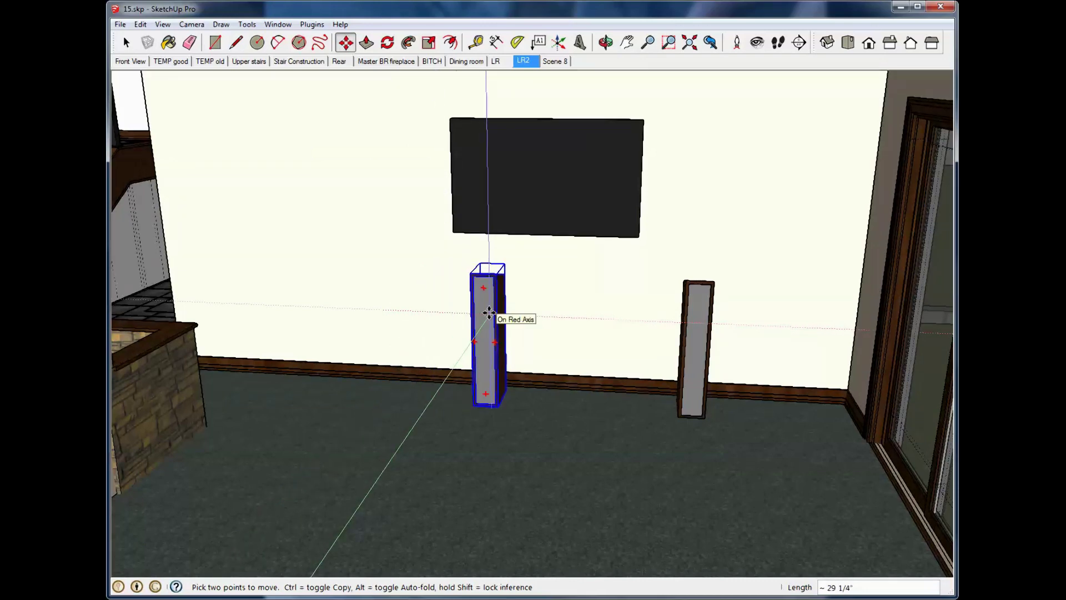
pyautogui.write('1000')
pyautogui.press('Return')
pyautogui.scroll(10, 495, 311)
pyautogui.scroll(-4, 704, 311)
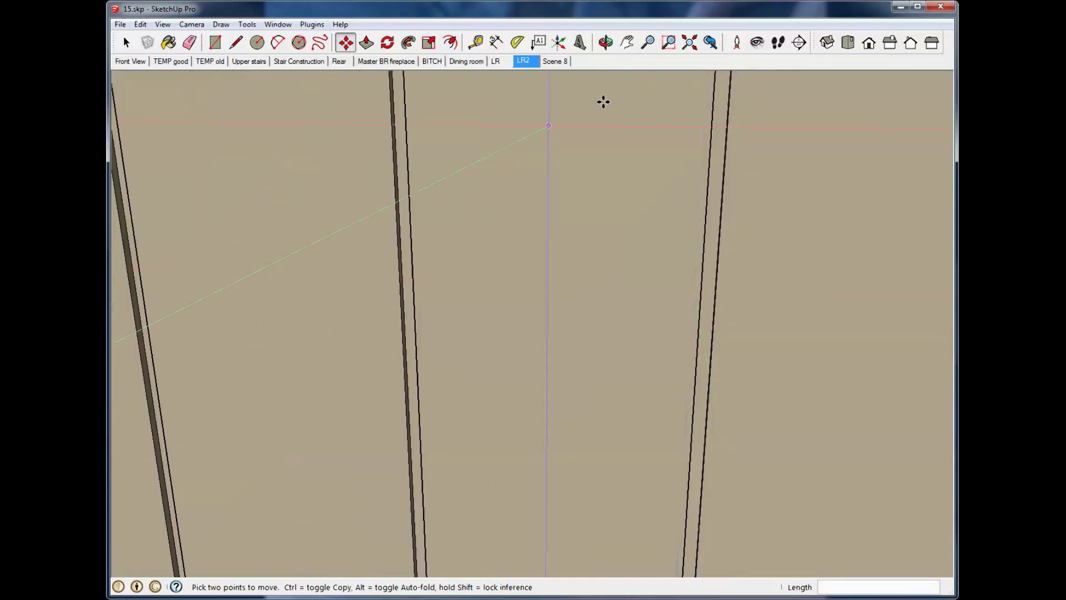
# Step: From the Front View scene, orbit and zoom to find the moved speaker outside the house
pyautogui.click(128, 61)
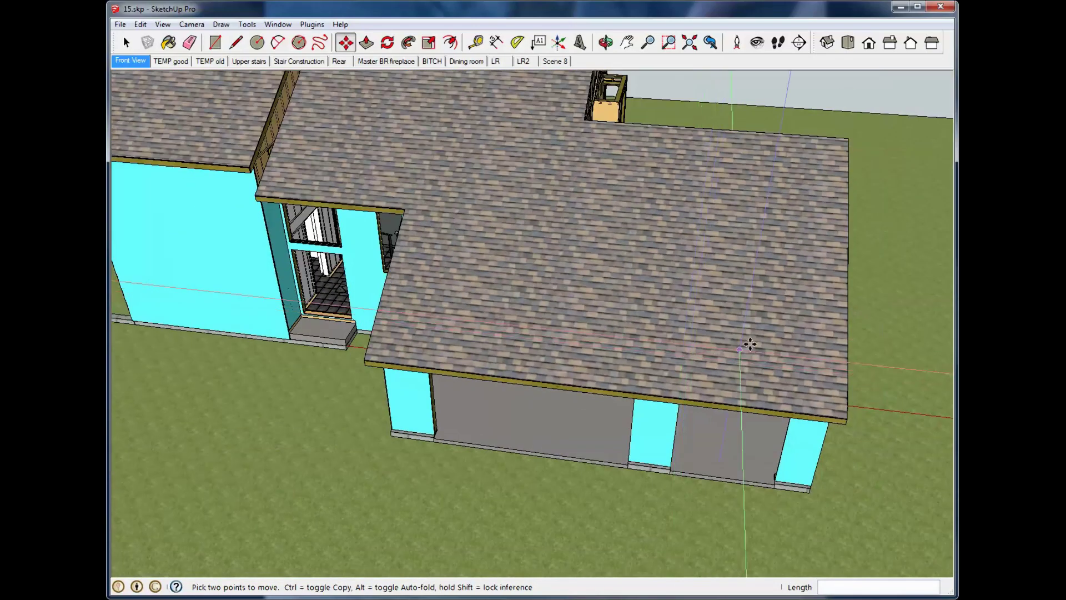
pyautogui.moveTo(750, 344); pyautogui.dragTo(524, 333, button='middle')
pyautogui.scroll(3, 244, 238)
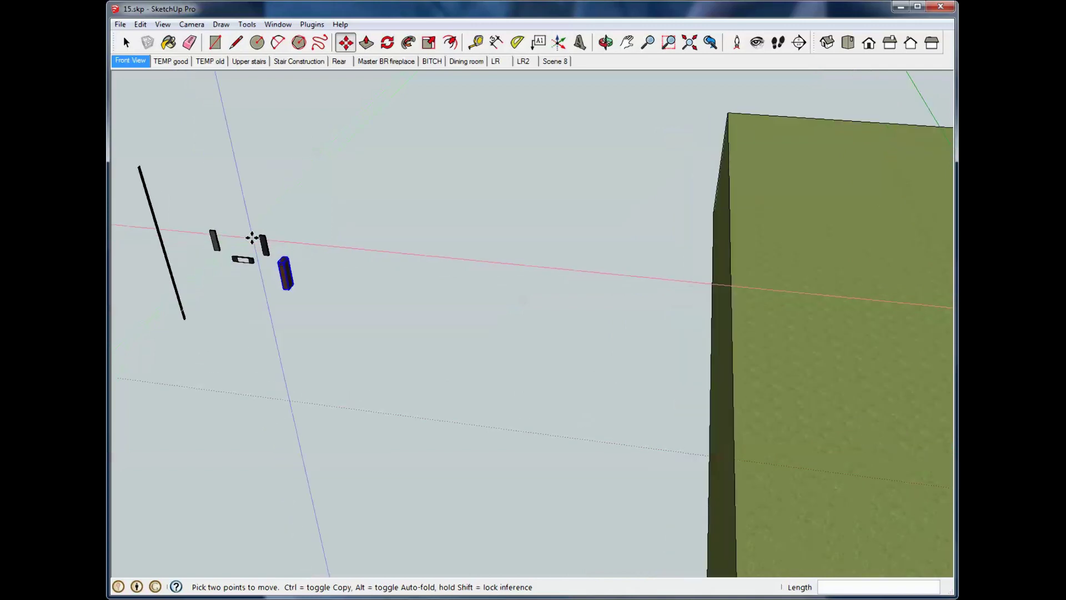
pyautogui.scroll(3, 252, 238)
pyautogui.scroll(2, 282, 295)
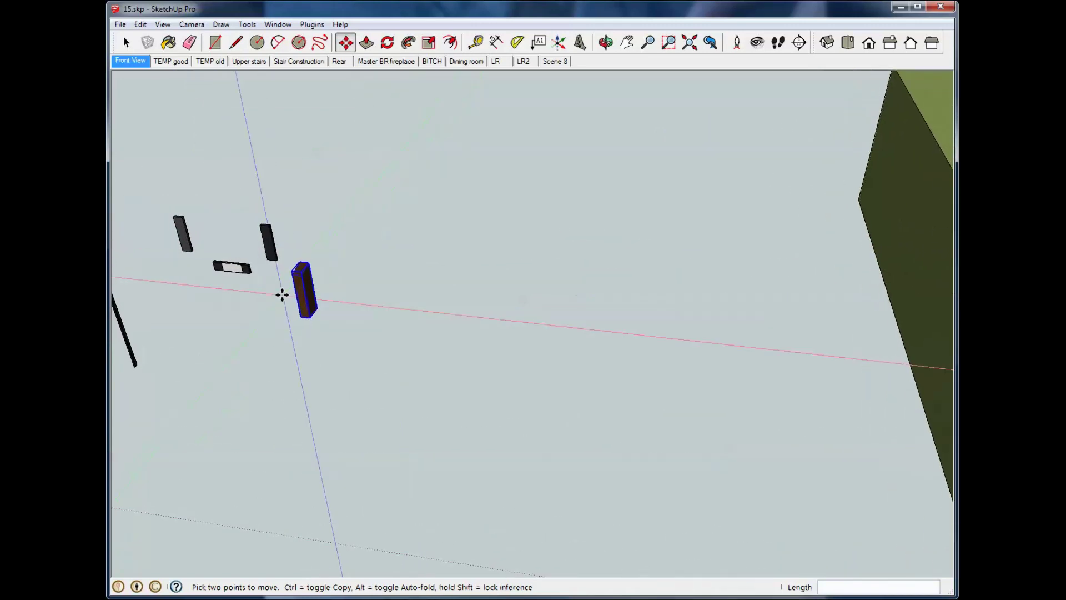
pyautogui.moveTo(330, 252); pyautogui.dragTo(395, 276, button='middle')
pyautogui.moveTo(288, 283); pyautogui.dragTo(758, 352, button='middle')
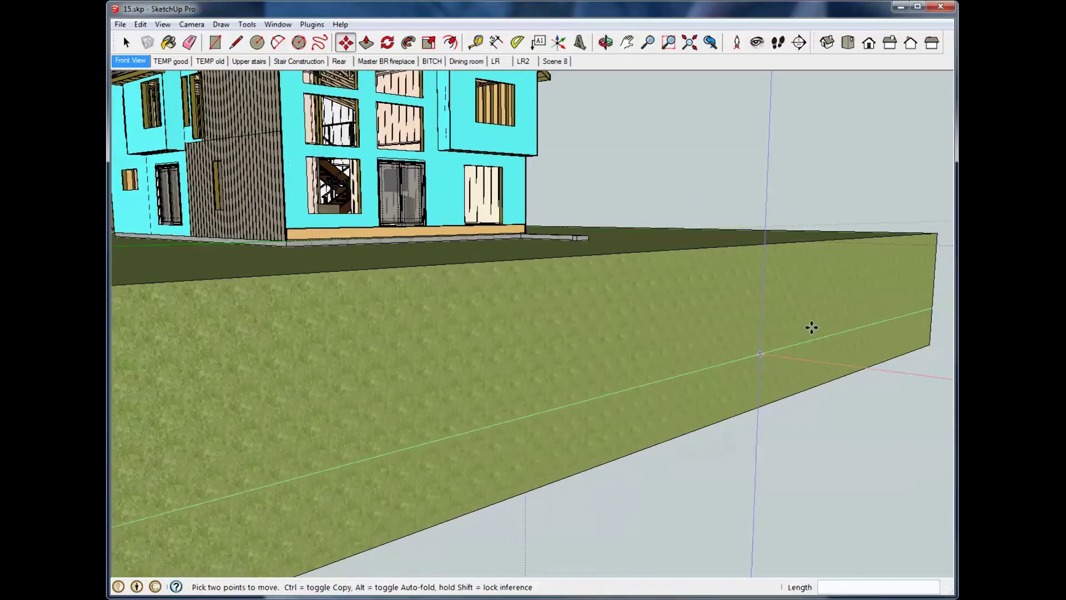
pyautogui.moveTo(811, 327); pyautogui.dragTo(507, 366, button='middle')
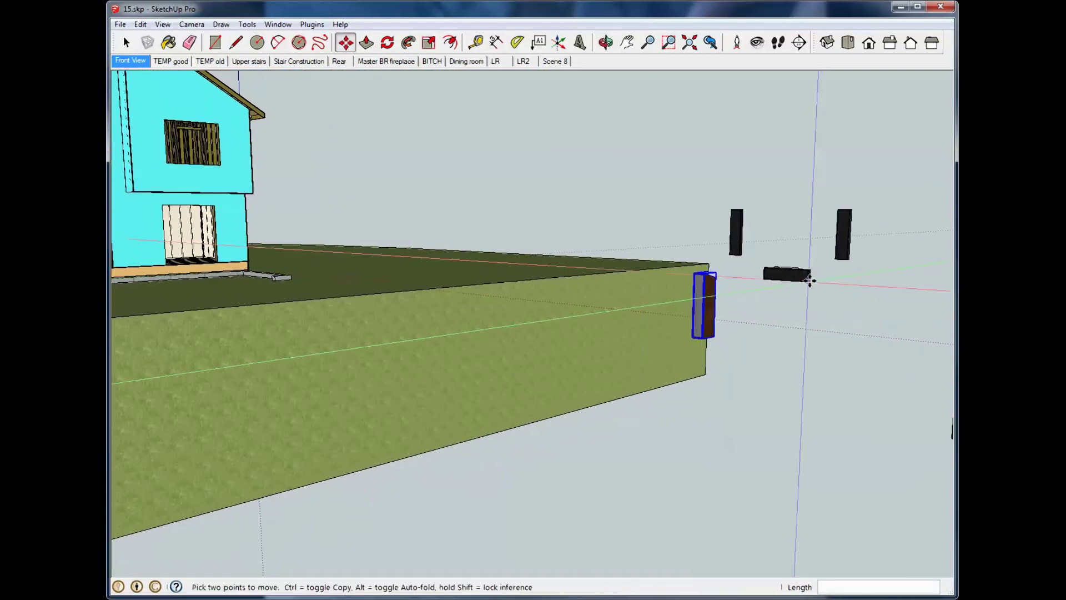
pyautogui.moveTo(809, 281); pyautogui.dragTo(699, 266, button='middle')
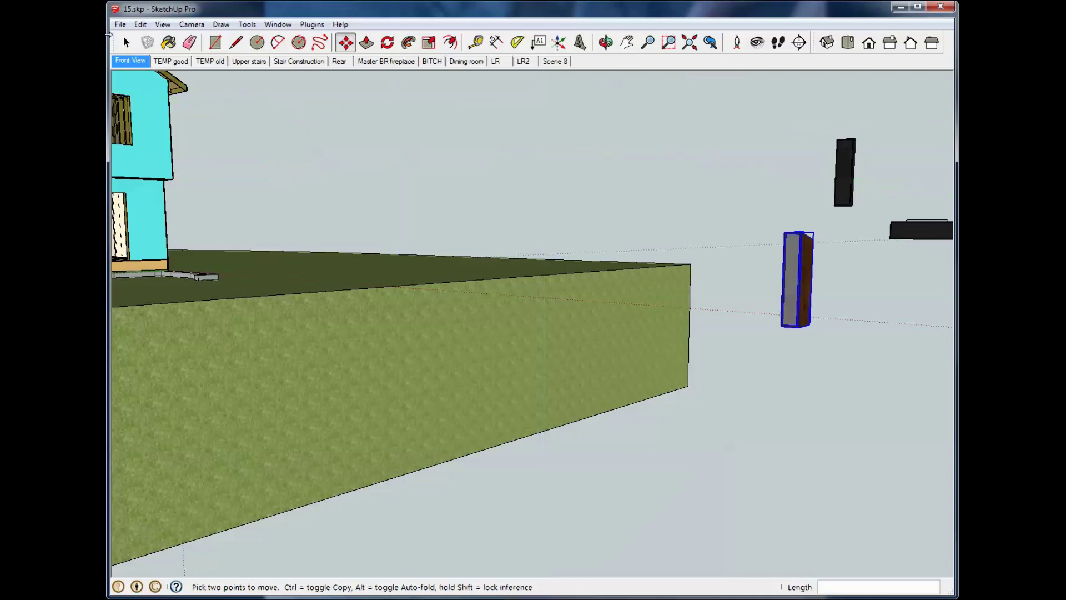
# Step: Select the speaker and Ctrl-move a copy of it off to the right
pyautogui.click(126, 42)
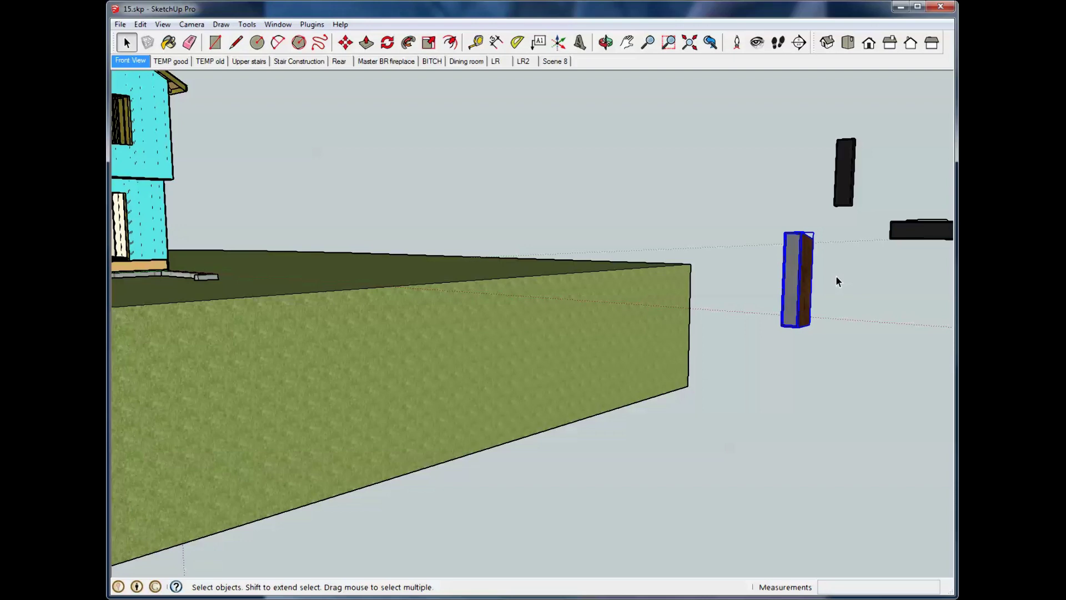
pyautogui.scroll(3, 839, 282)
pyautogui.scroll(2, 696, 253)
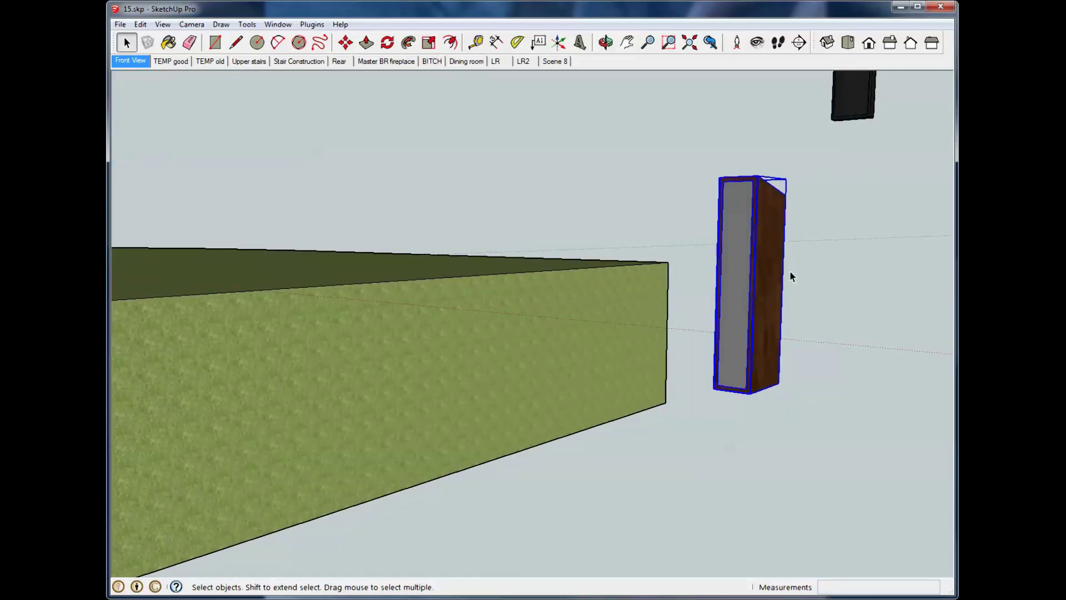
pyautogui.press('m')
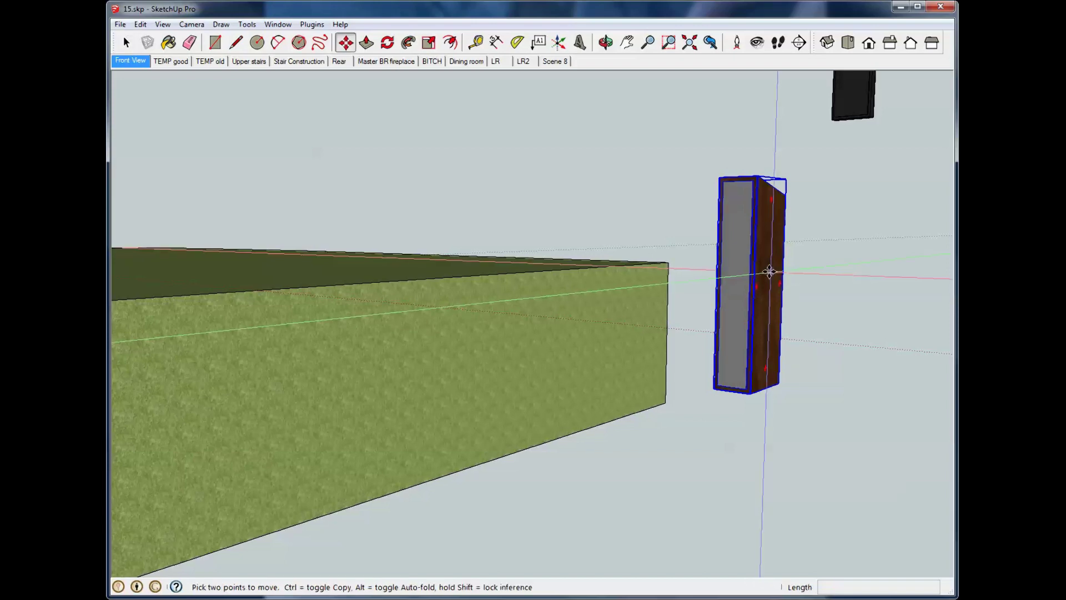
pyautogui.click(779, 281)
pyautogui.press('ctrl')
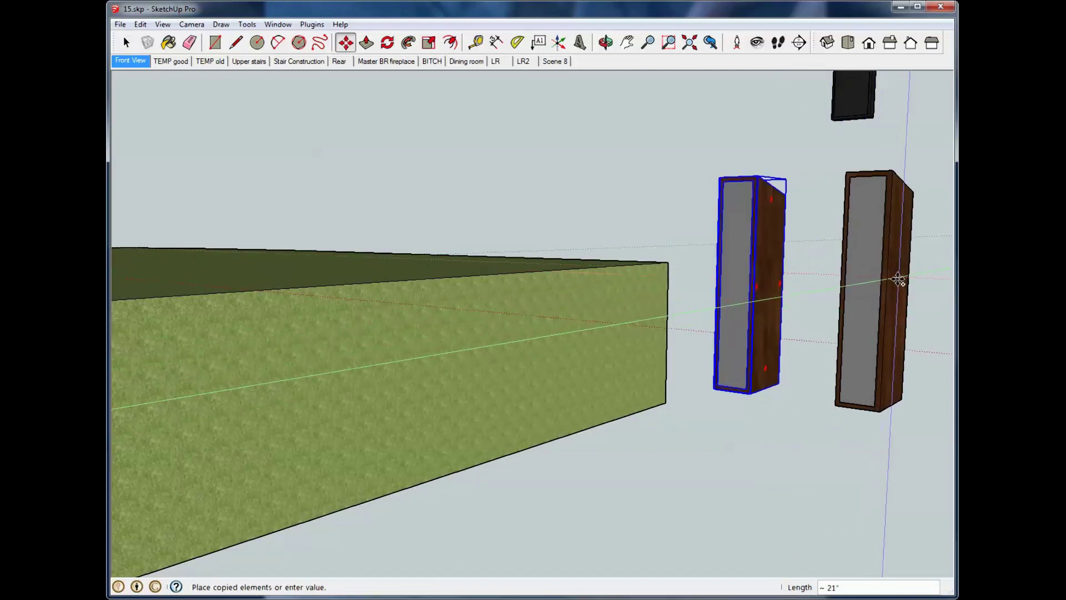
pyautogui.click(898, 278)
# Step: Move the original speaker 1000 back along the red axis and return to the LR2 scene
pyautogui.press('space')
pyautogui.click(505, 229)
pyautogui.click(725, 245)
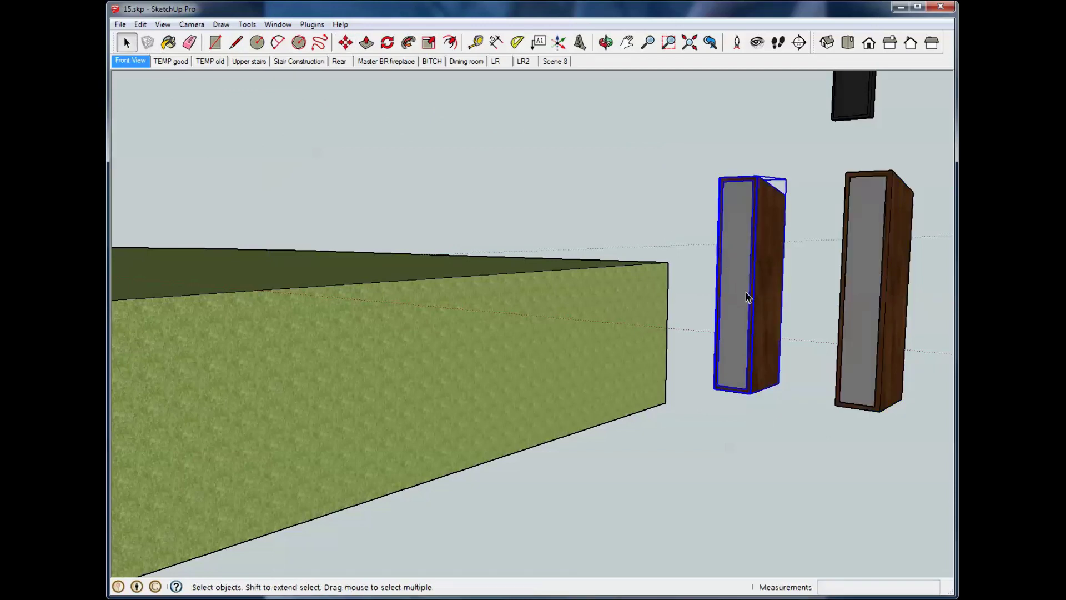
pyautogui.press('m')
pyautogui.click(758, 268)
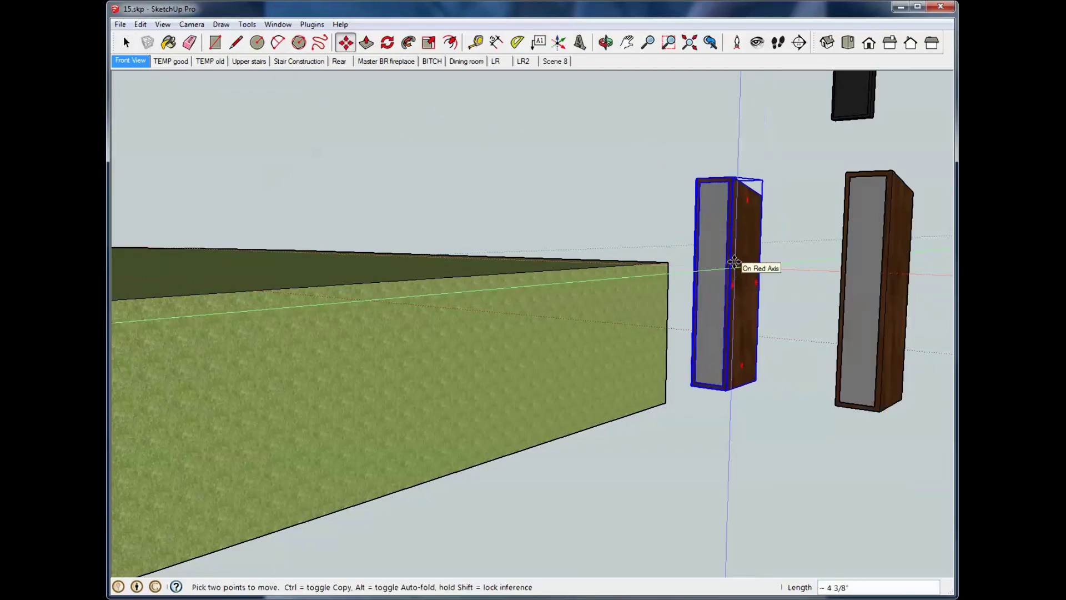
pyautogui.write('1000')
pyautogui.press('Return')
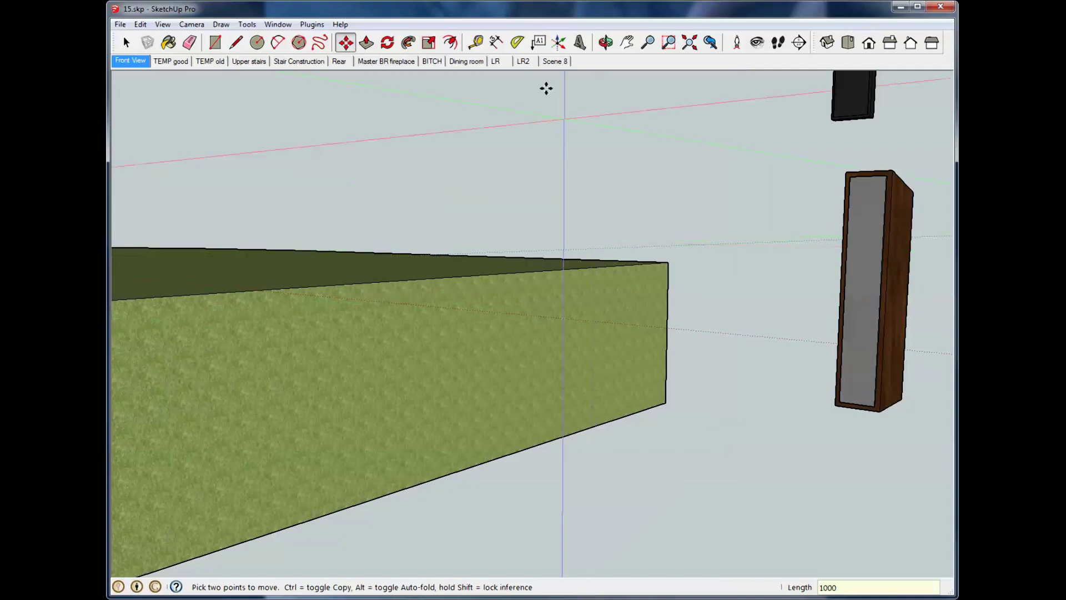
pyautogui.click(526, 62)
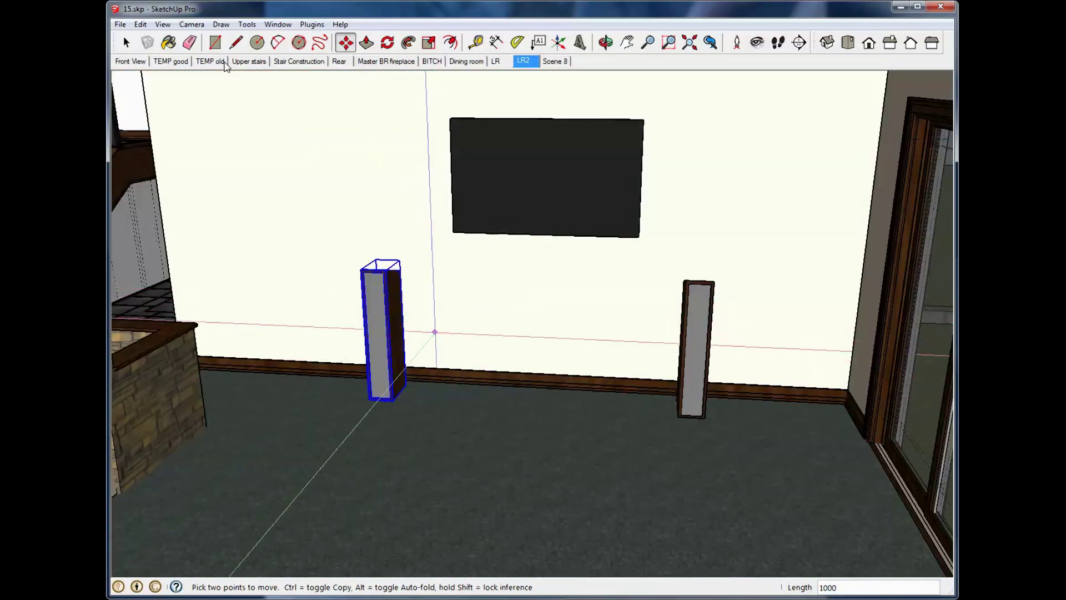
# Step: Orbit and pan upward from the living room to the upper-floor stairwell and roof trusses
pyautogui.click(126, 43)
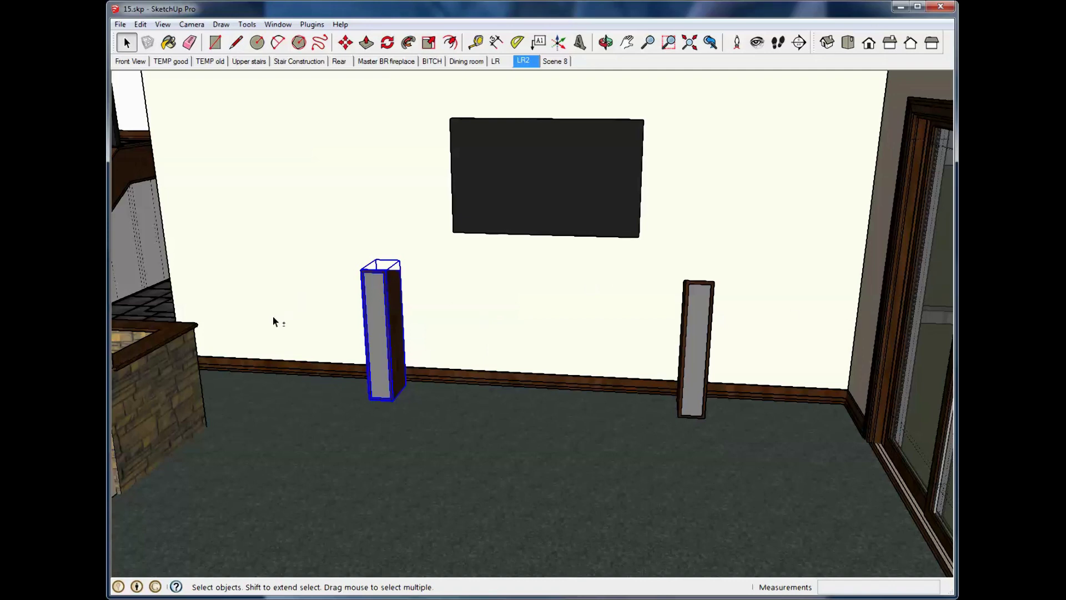
pyautogui.moveTo(210, 265); pyautogui.dragTo(266, 376, button='middle')
pyautogui.moveTo(478, 192); pyautogui.dragTo(380, 153, button='middle')
pyautogui.moveTo(661, 352); pyautogui.dragTo(534, 422, button='middle')
pyautogui.keyDown('shift'); pyautogui.moveTo(605, 235); pyautogui.dragTo(611, 283, button='middle'); pyautogui.keyUp('shift')
pyautogui.keyDown('shift'); pyautogui.moveTo(660, 170); pyautogui.dragTo(244, 357, button='middle'); pyautogui.keyUp('shift')
# Step: Zoom in on the stairwell railing's black posts and perforated handrail
pyautogui.scroll(5, 312, 332)
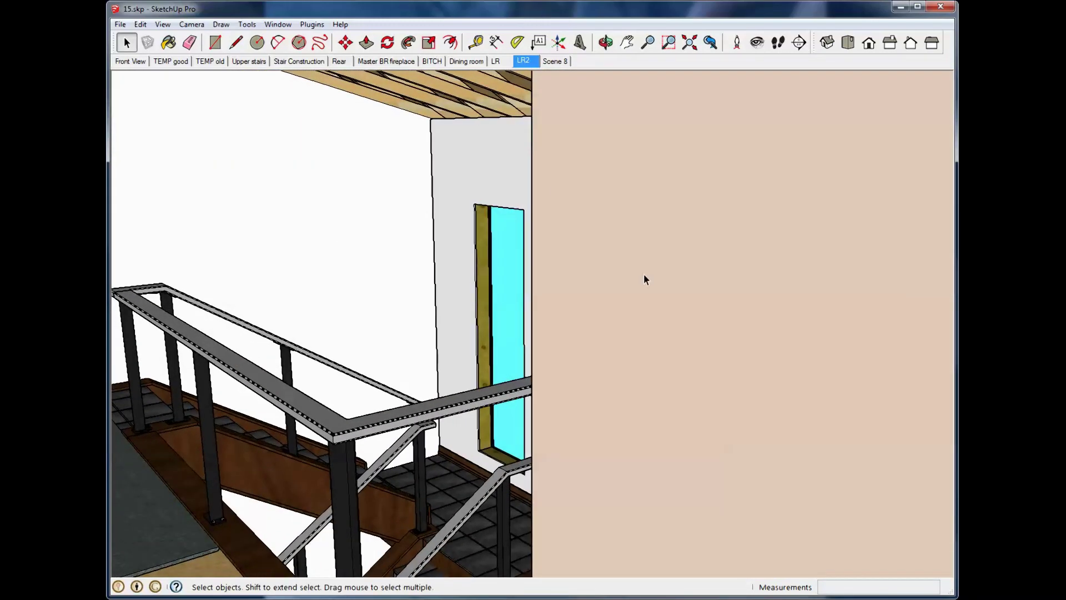